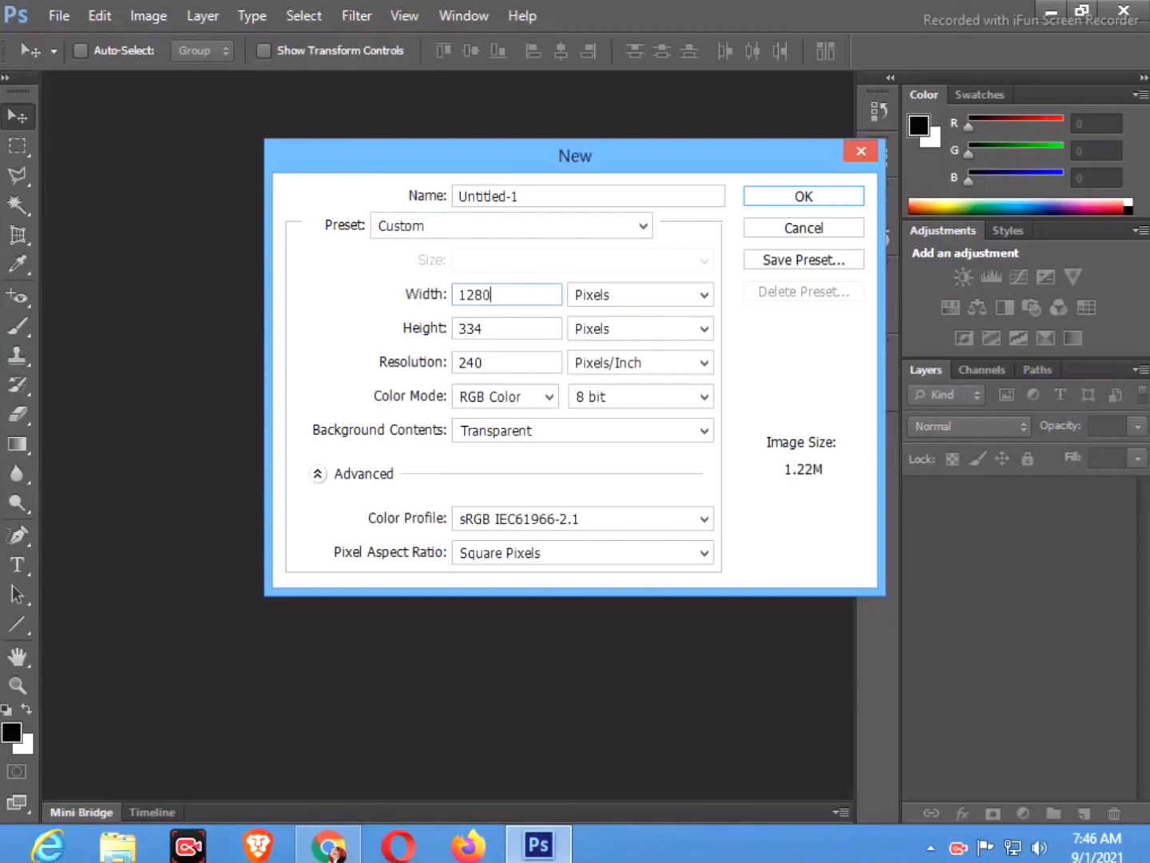
# - Set the new document's height to 720 pixels and its resolution to 300 pixels/inch, and create it
pyautogui.moveTo(488, 327); pyautogui.dragTo(461, 330)
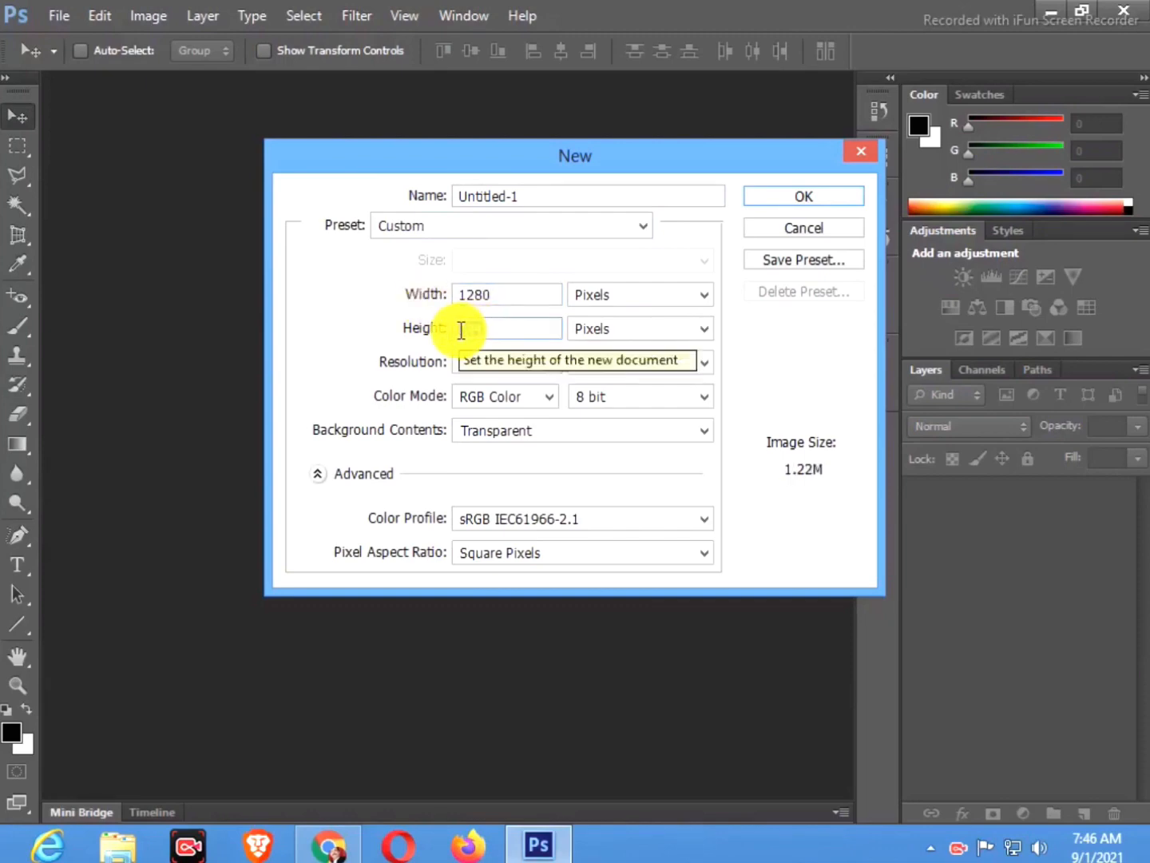
pyautogui.write('720')
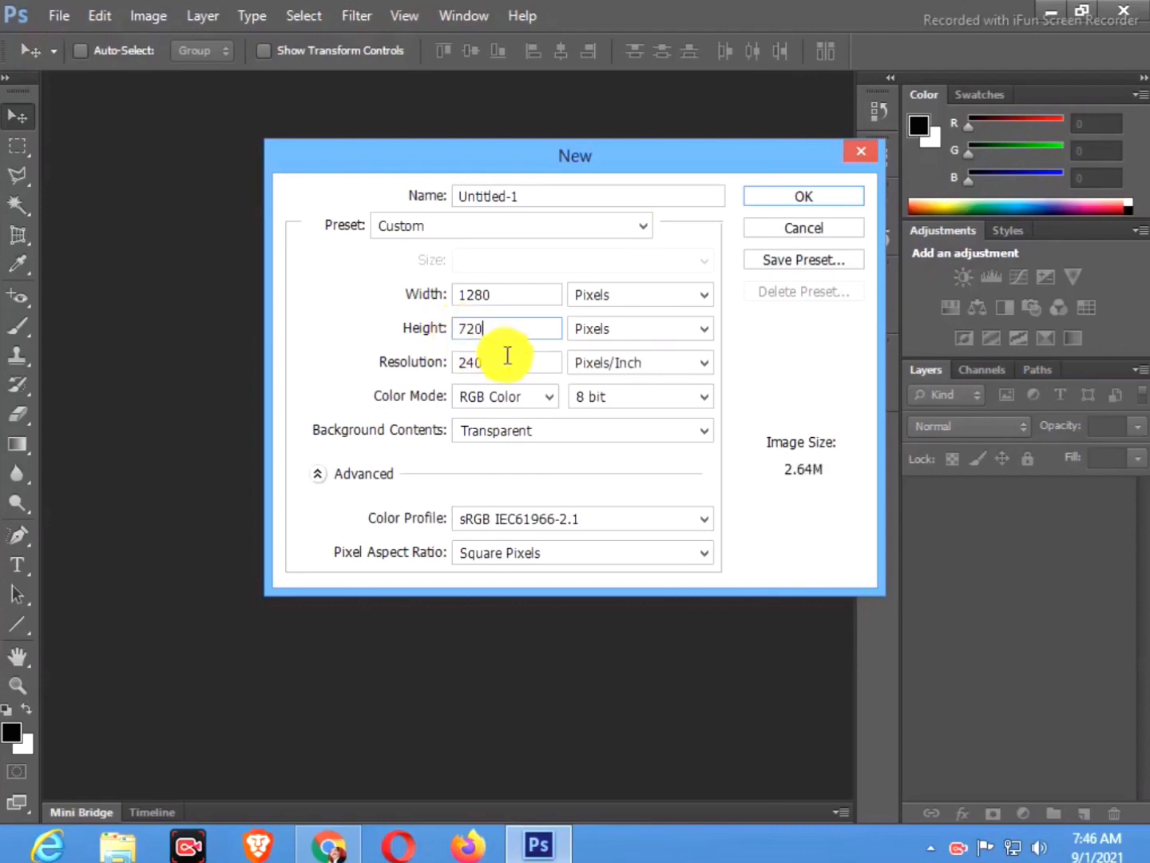
pyautogui.click(438, 370)
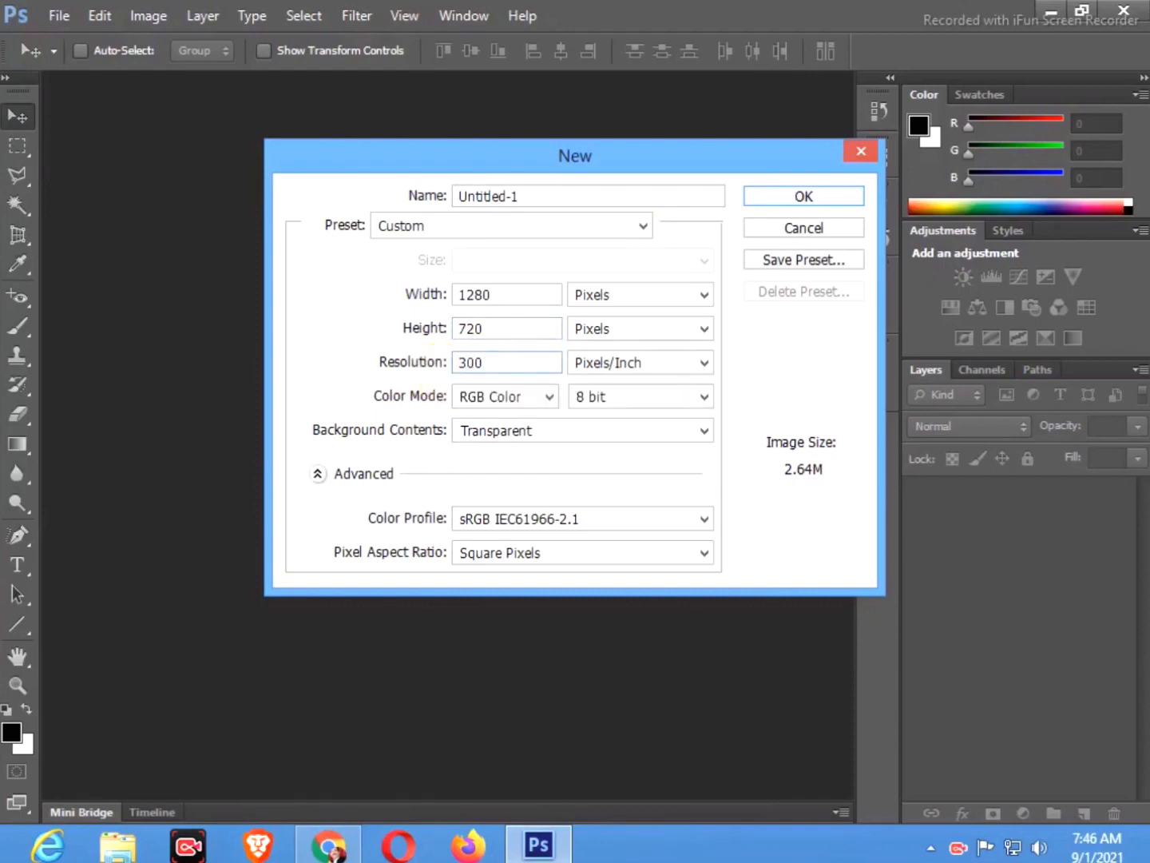
pyautogui.click(827, 209)
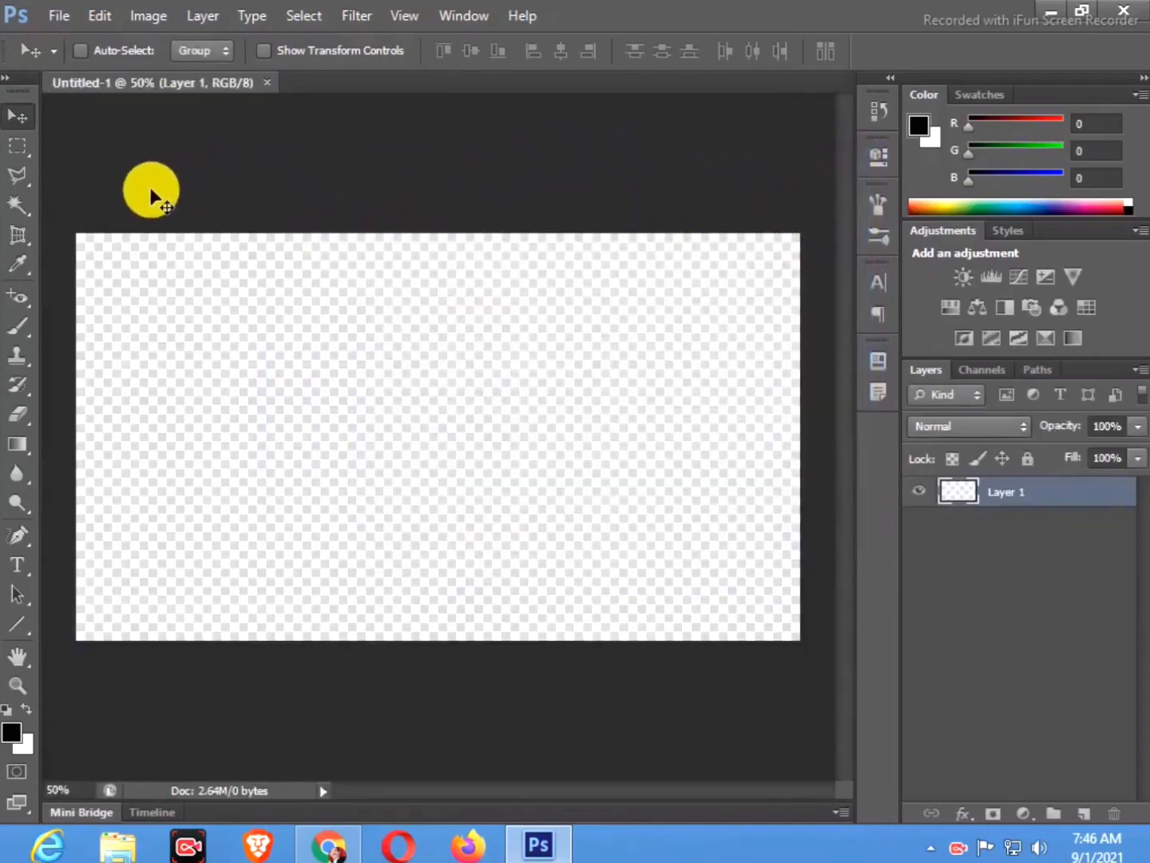
# - Open the woman's beauty portrait JPG and copy a rectangular selection covering her face and hand
pyautogui.click(48, 16)
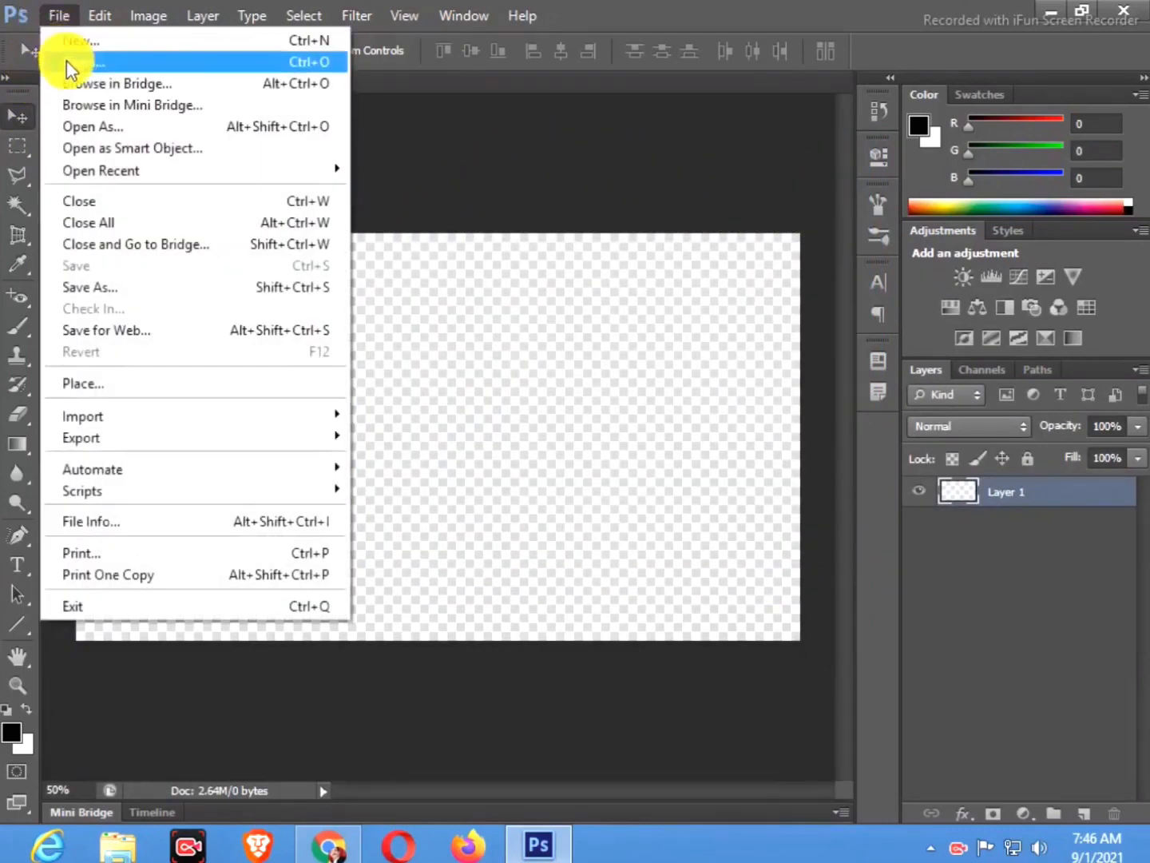
pyautogui.click(64, 59)
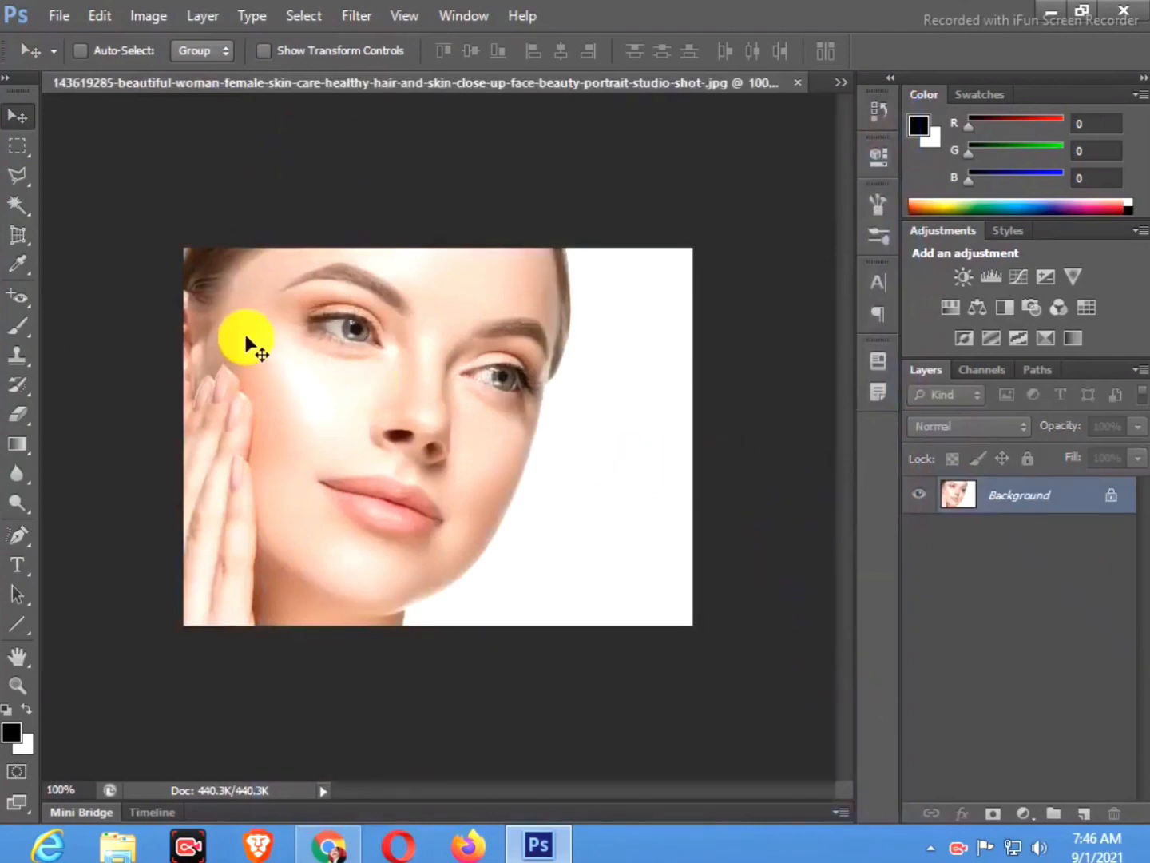
pyautogui.click(18, 152)
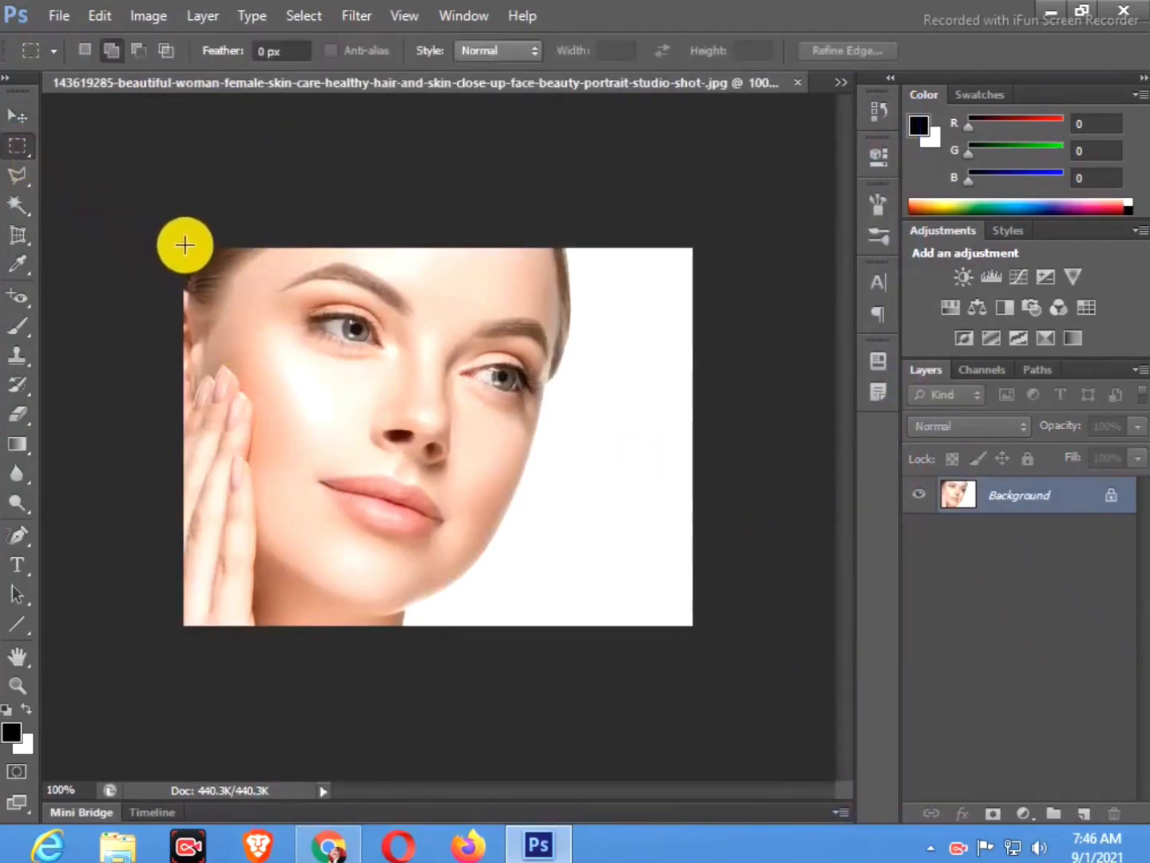
pyautogui.moveTo(182, 248); pyautogui.dragTo(571, 621)
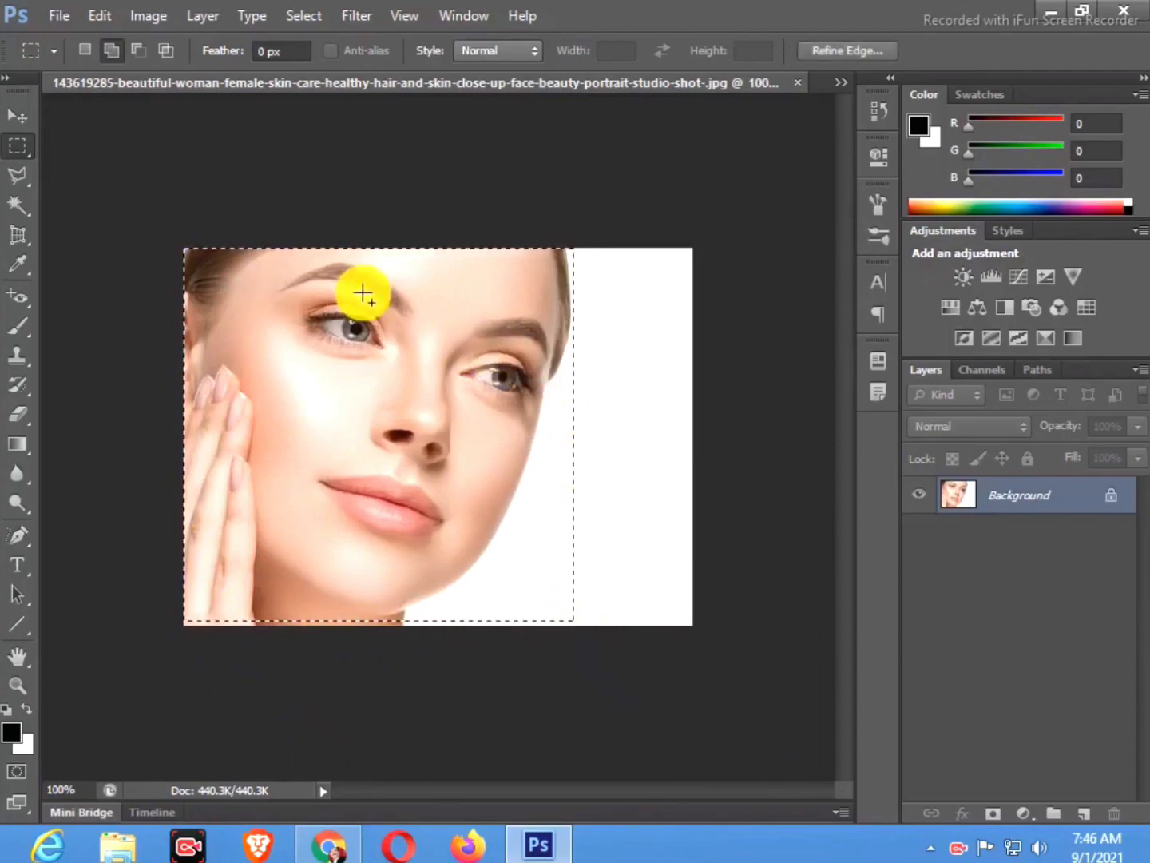
pyautogui.click(96, 18)
pyautogui.click(141, 148)
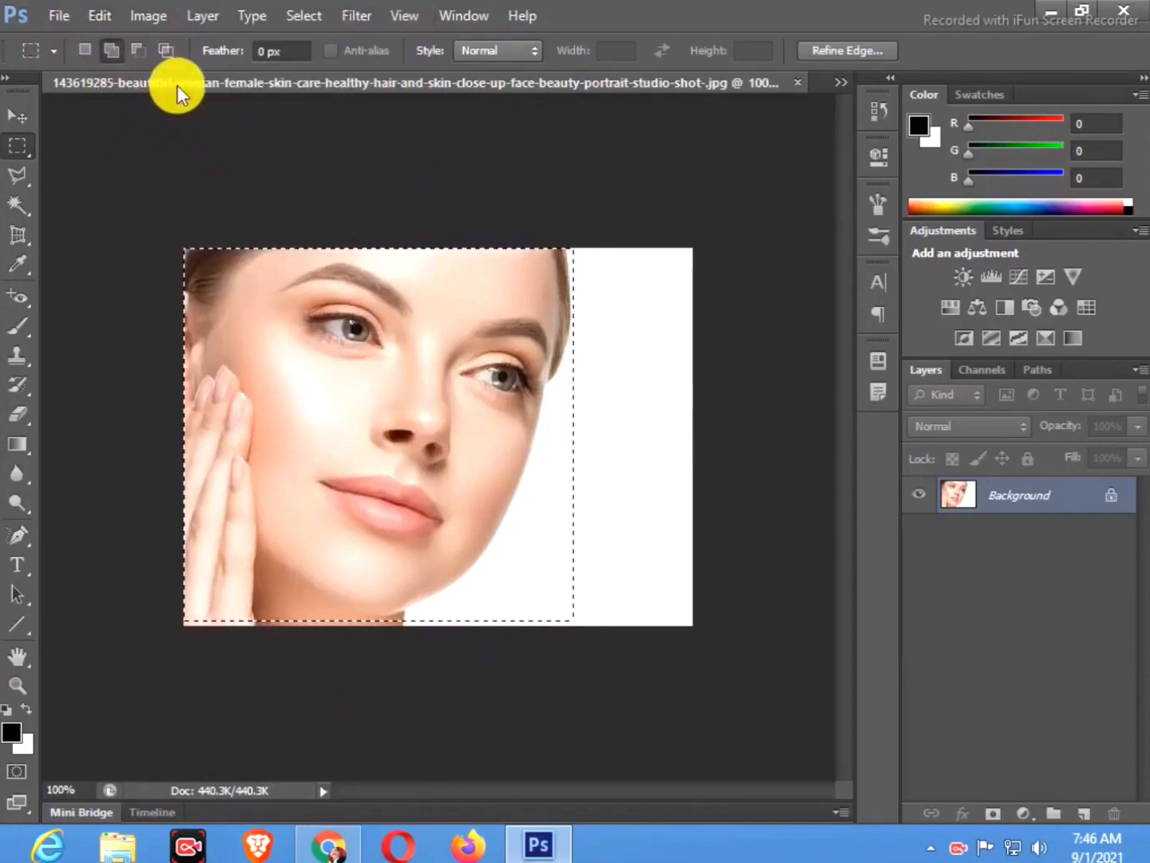
# - Close the portrait file and paste the copied face into the blank Untitled-1 document
pyautogui.click(797, 82)
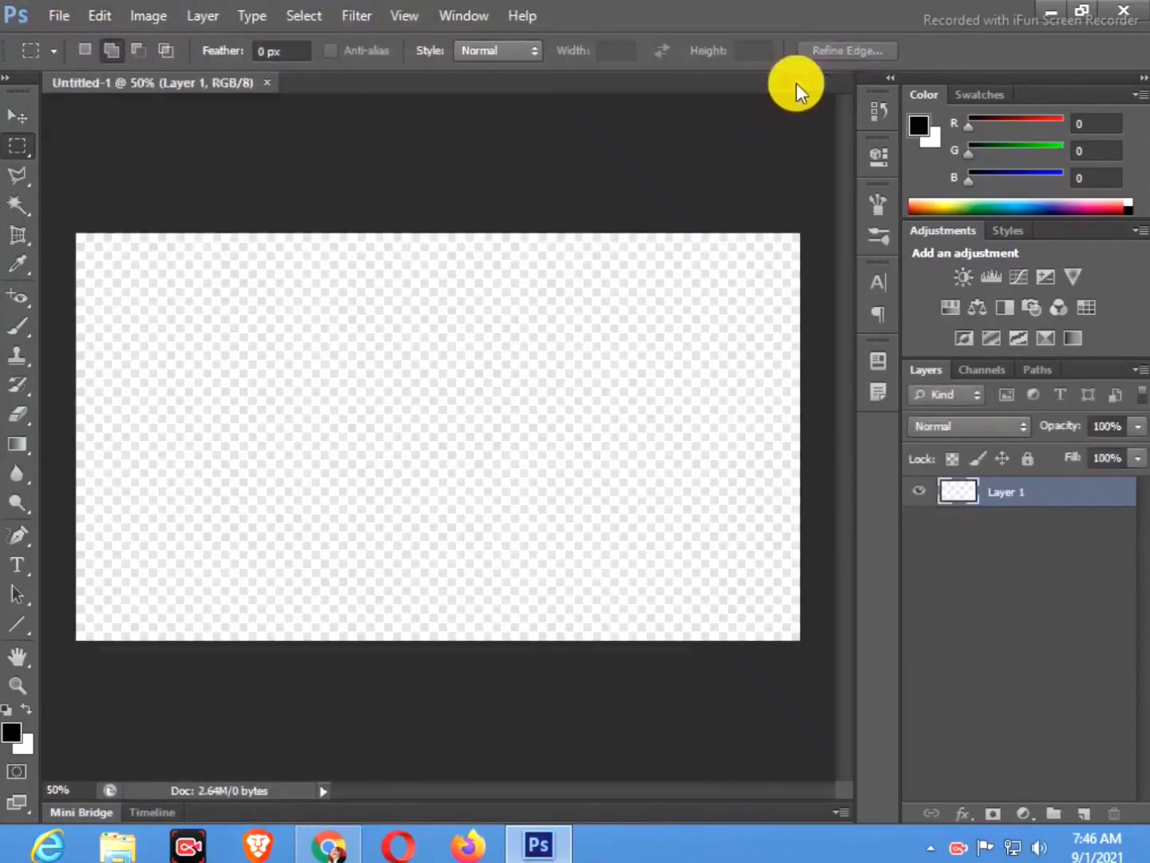
pyautogui.click(93, 11)
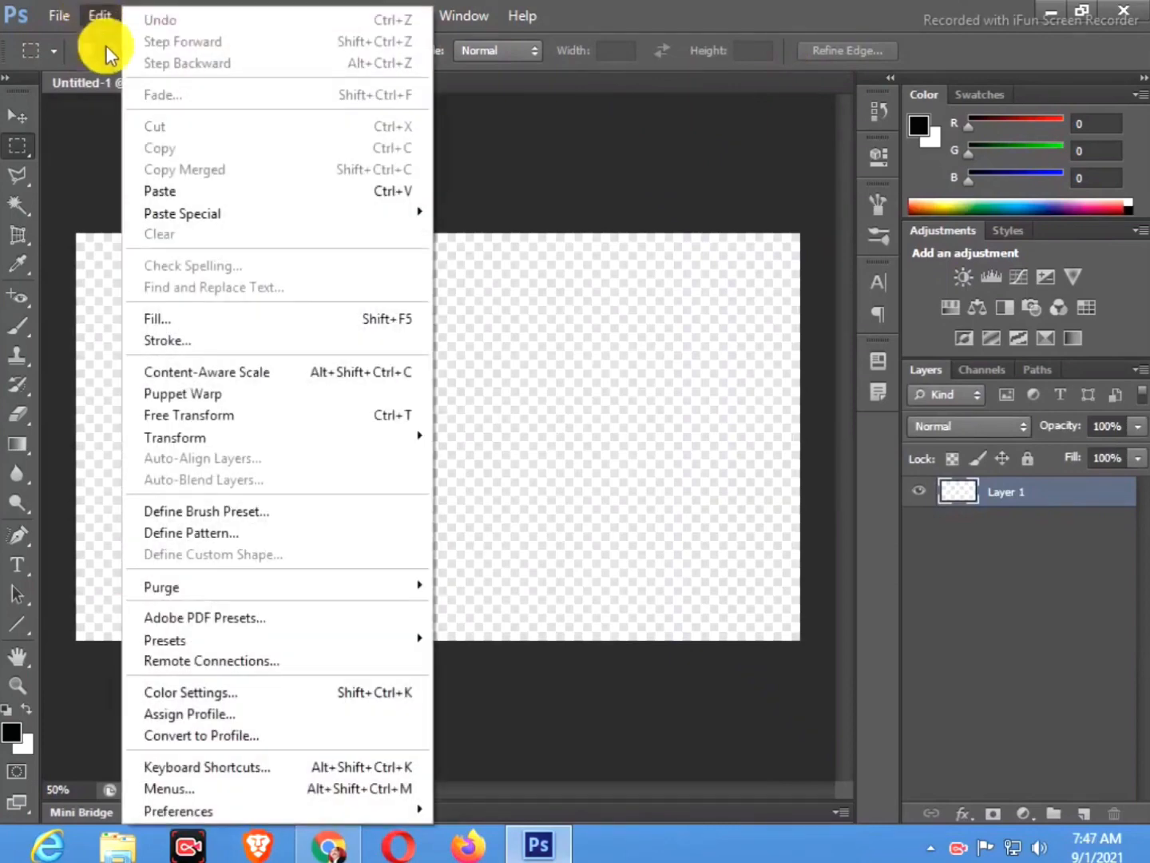
pyautogui.click(149, 197)
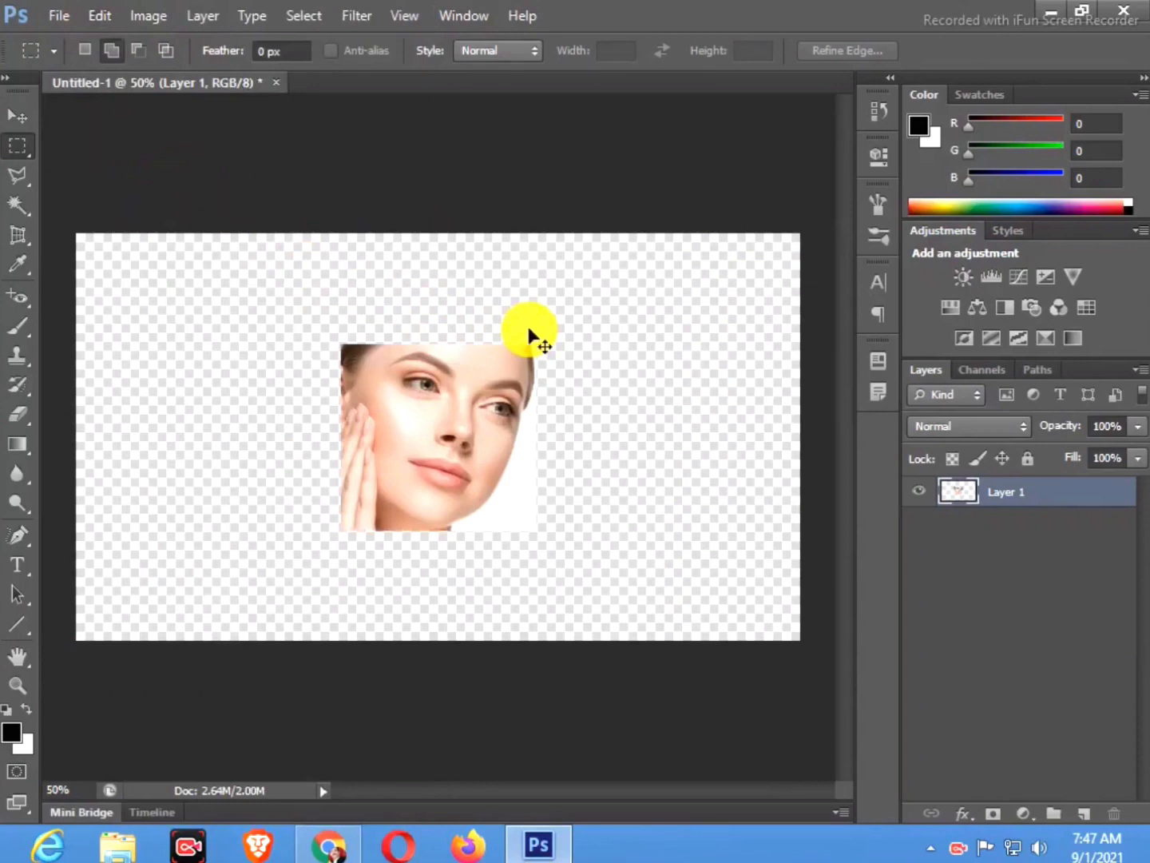
# - Flip the pasted face horizontally with Free Transform and move it against the canvas's right edge
pyautogui.hotkey('ctrl', 't')
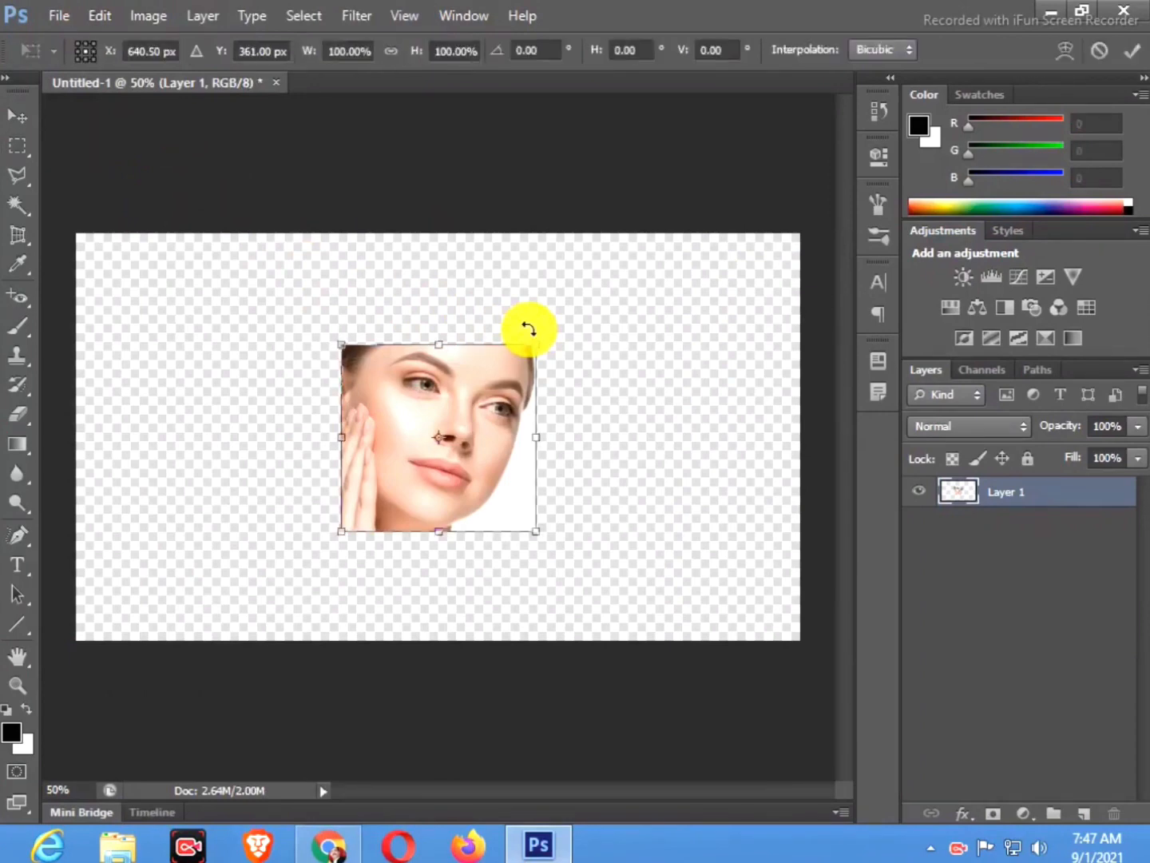
pyautogui.rightClick(475, 421)
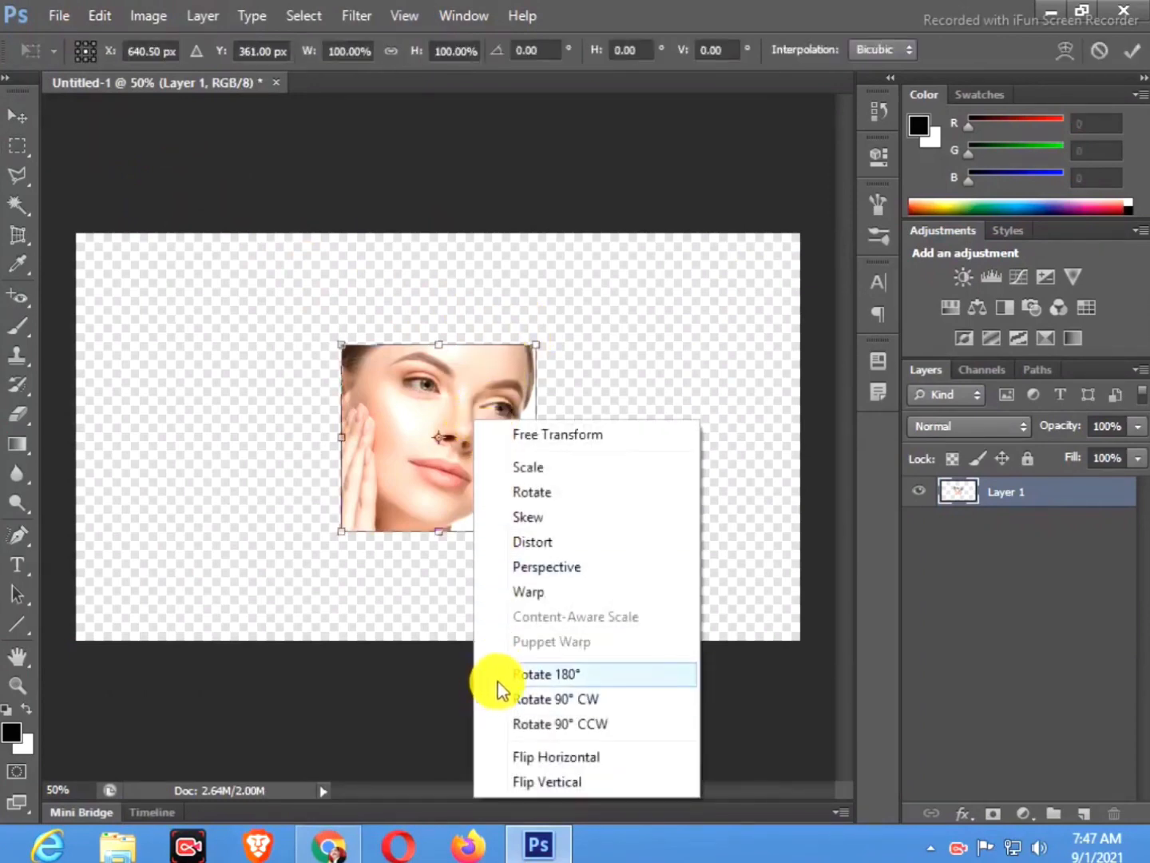
pyautogui.click(513, 758)
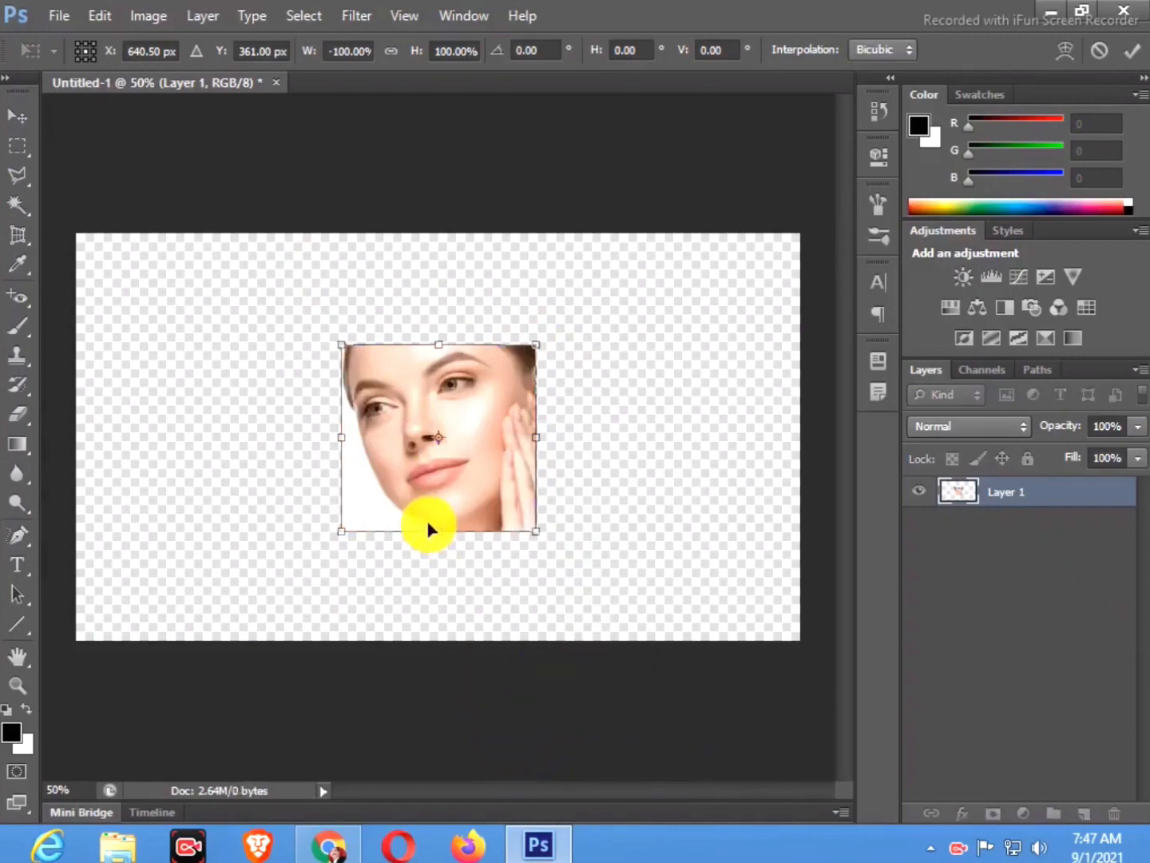
pyautogui.moveTo(423, 462); pyautogui.dragTo(696, 469)
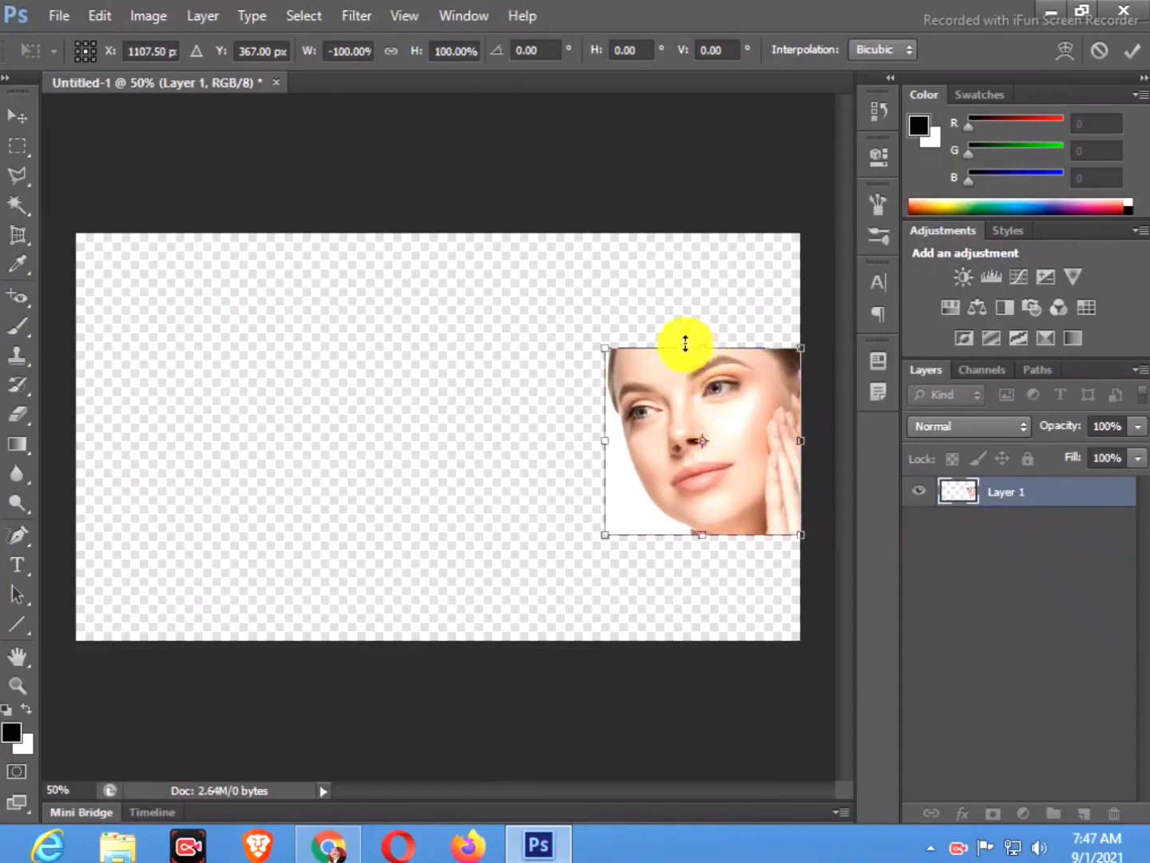
# - Enlarge the face to about 184% width and 223% height so it fills the canvas's right half, and apply the transform
pyautogui.moveTo(603, 349); pyautogui.dragTo(531, 191)
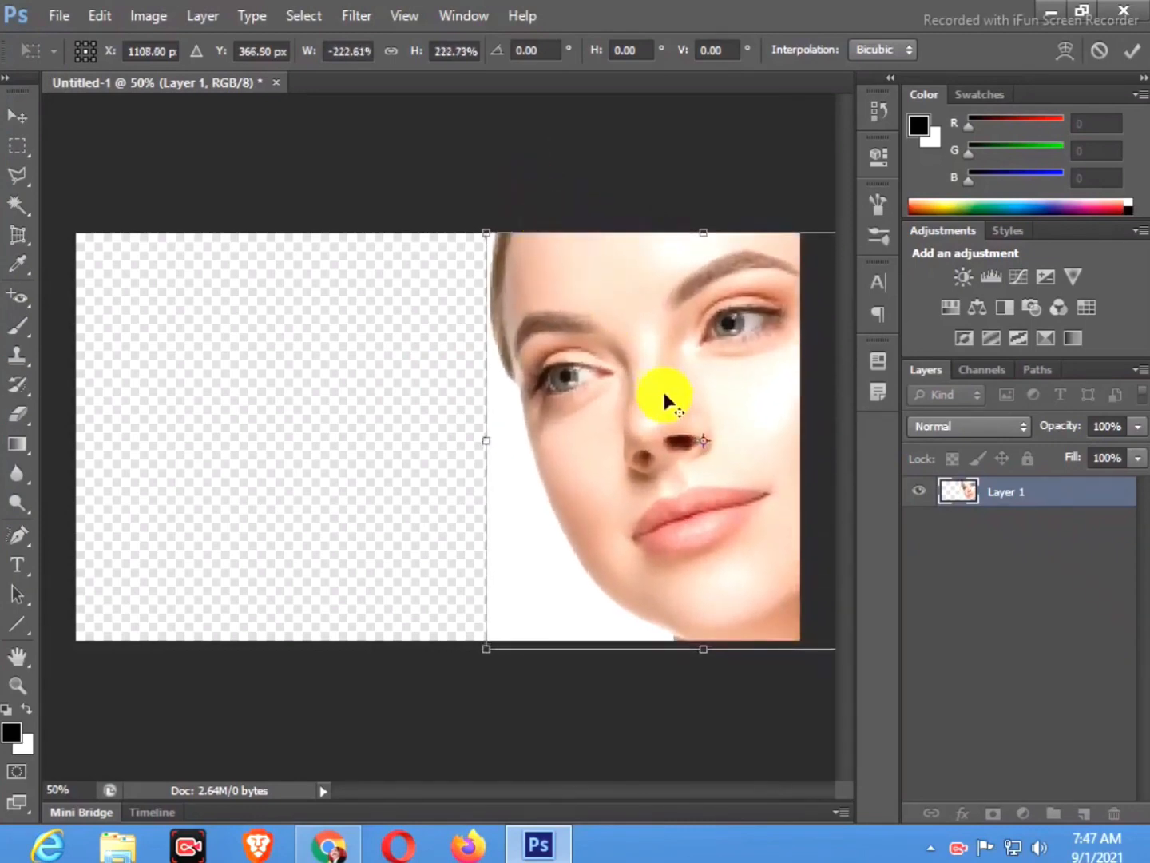
pyautogui.moveTo(700, 420); pyautogui.dragTo(593, 428)
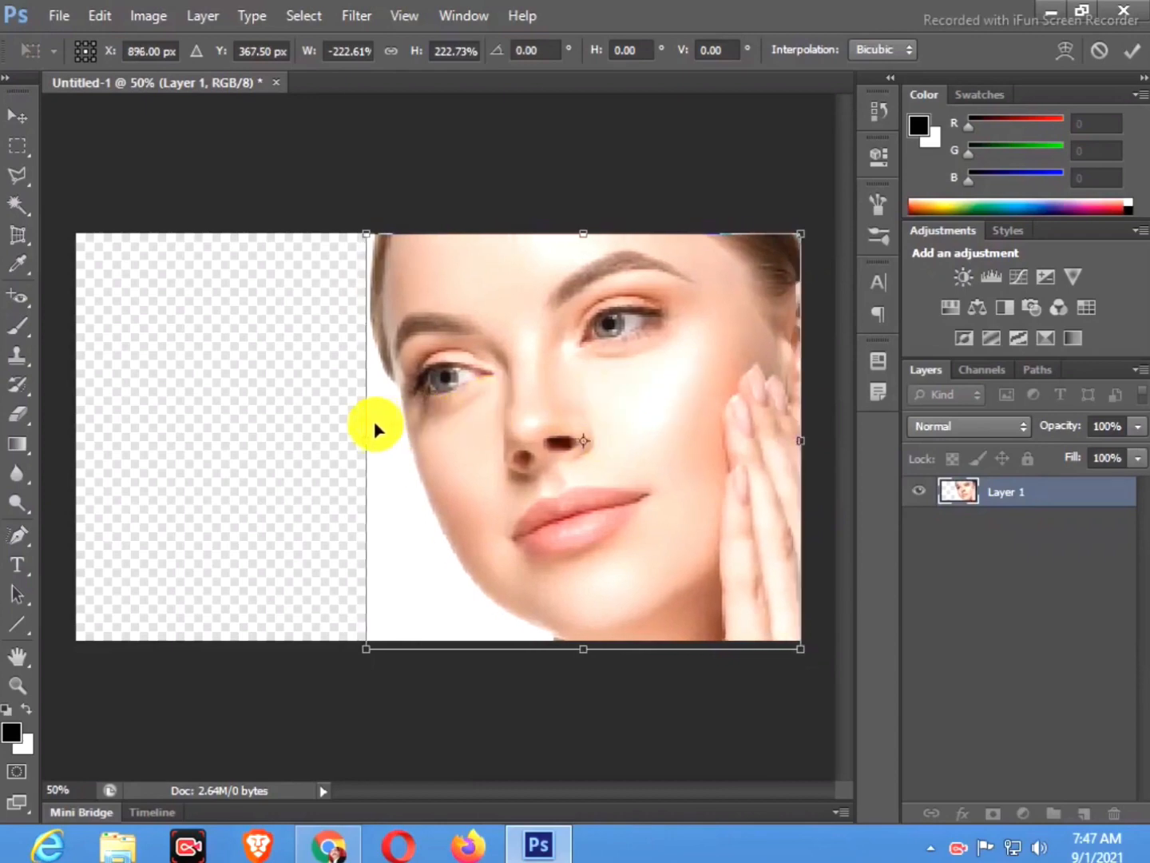
pyautogui.moveTo(360, 434); pyautogui.dragTo(434, 434)
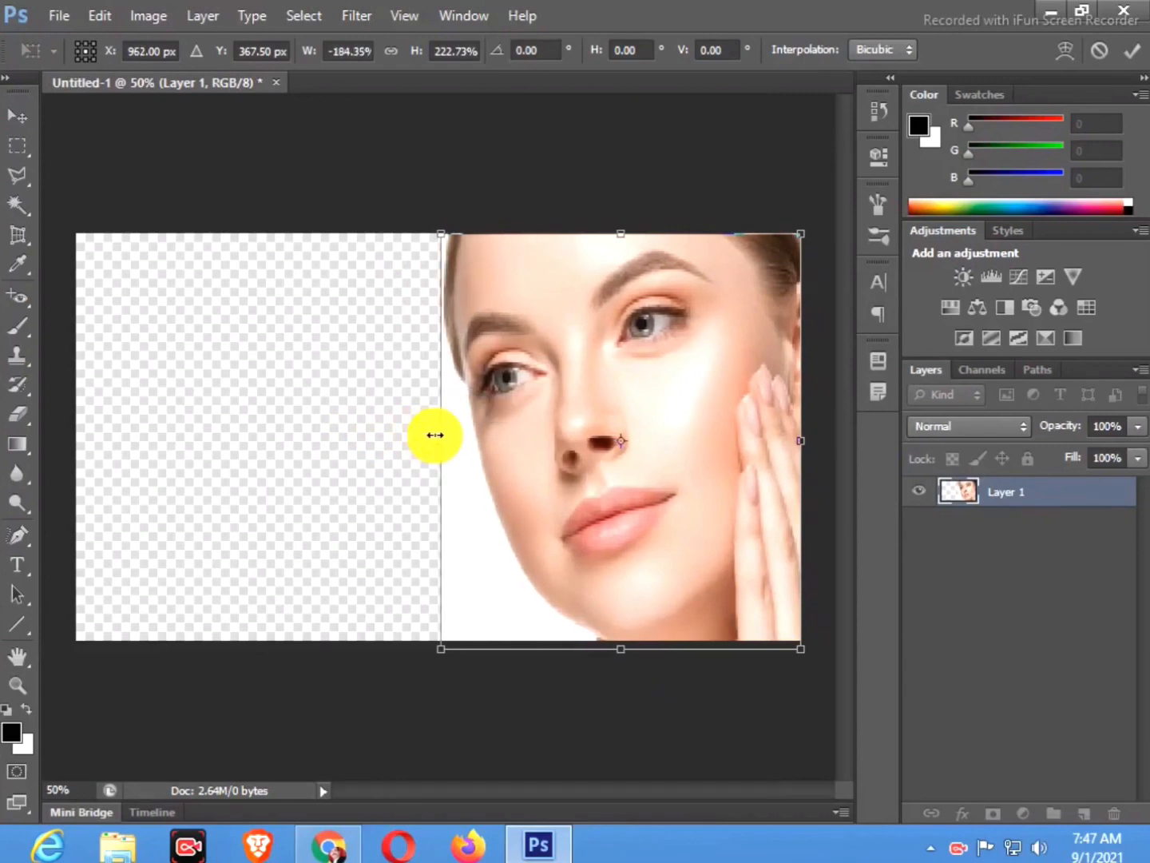
pyautogui.click(1132, 54)
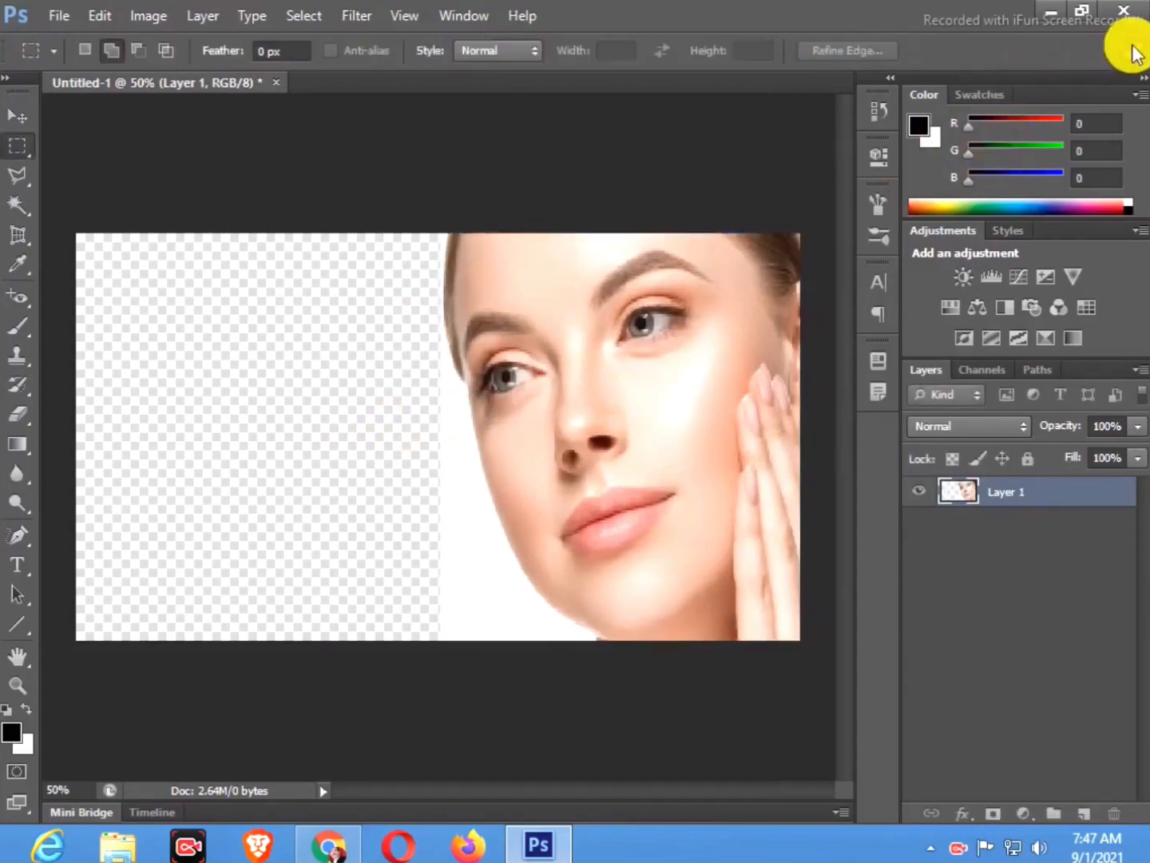
# - Select the white background beside the face with the Magic Wand, delete it and deselect
pyautogui.click(18, 208)
pyautogui.click(472, 519)
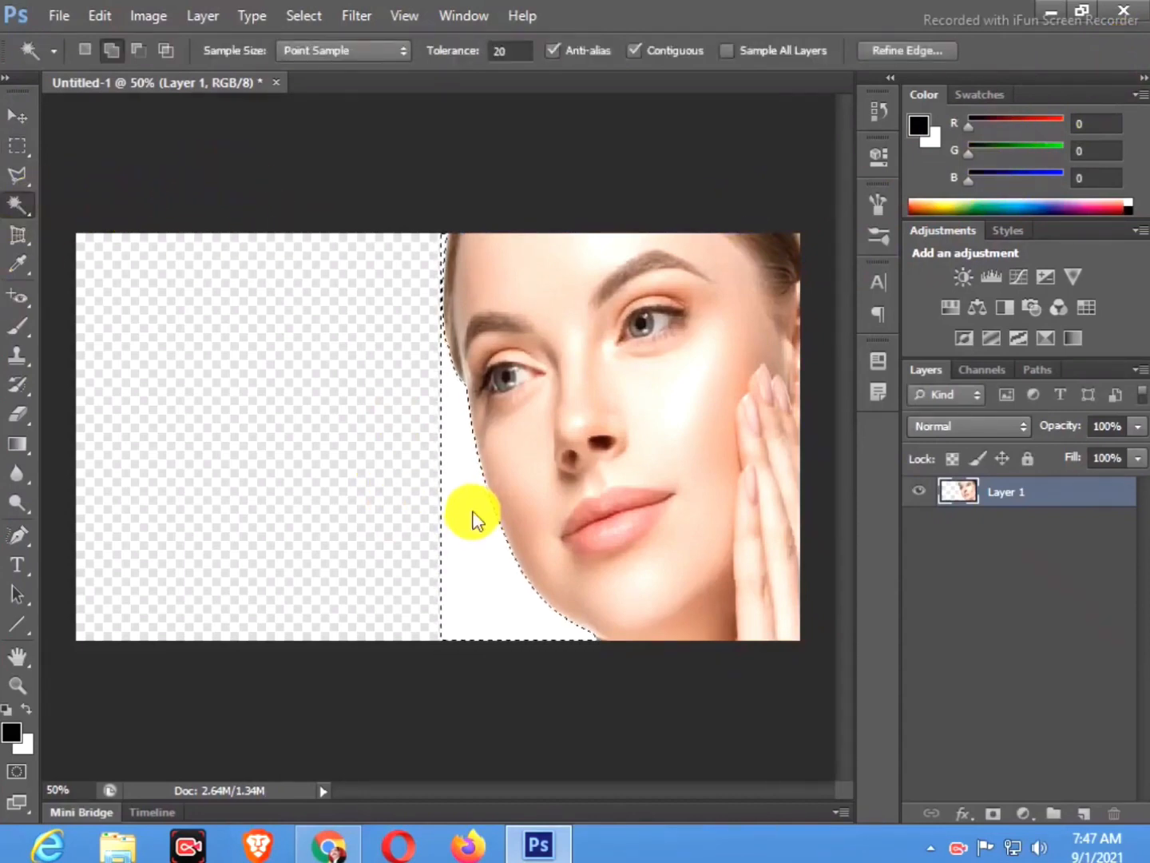
pyautogui.press('Delete')
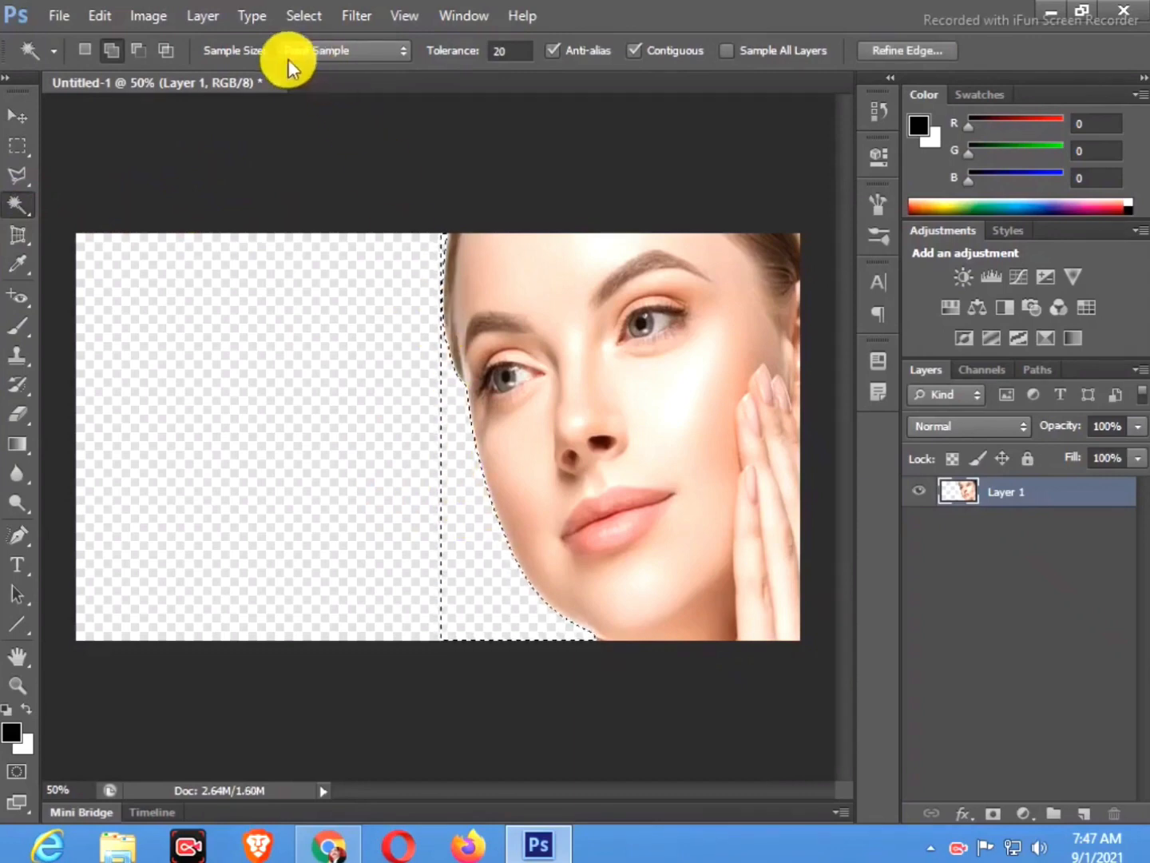
pyautogui.click(303, 18)
pyautogui.click(320, 64)
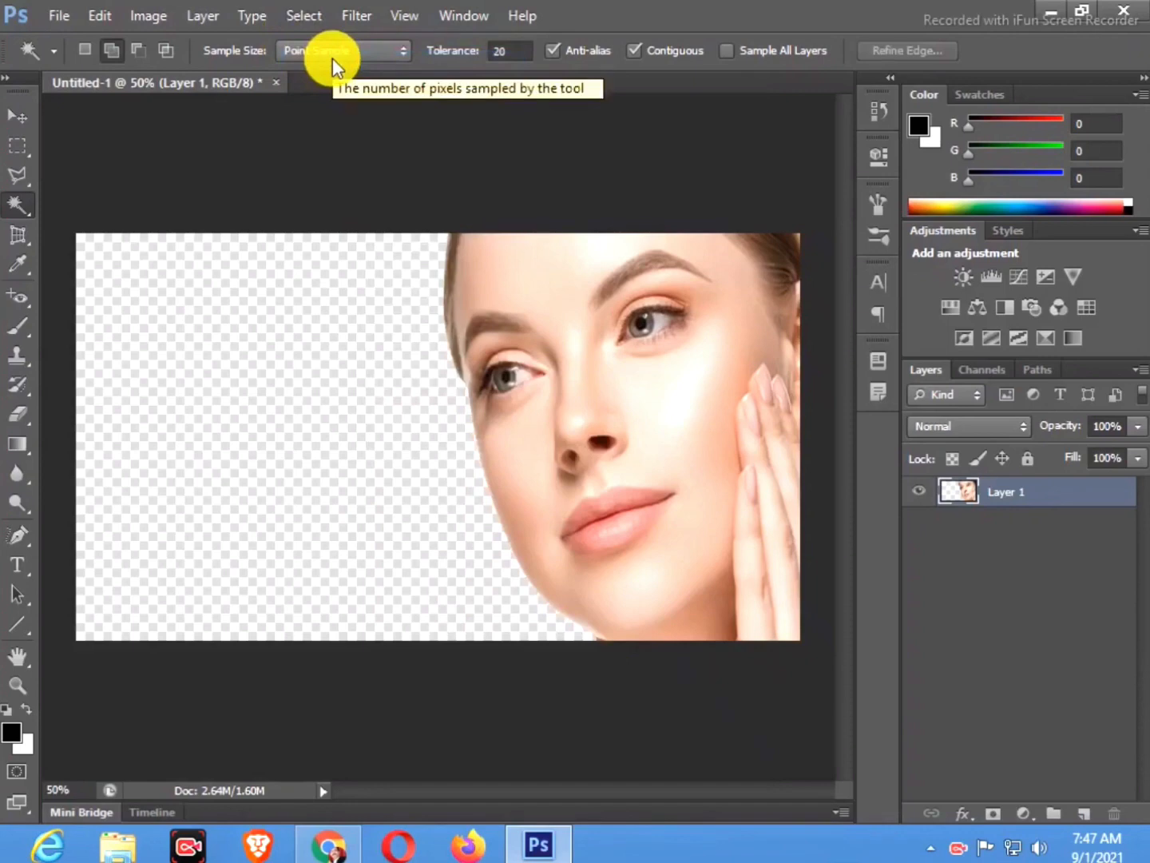
# - Open images.png and bring its splatter artwork into Untitled-1 as a layer left of the face
pyautogui.click(18, 117)
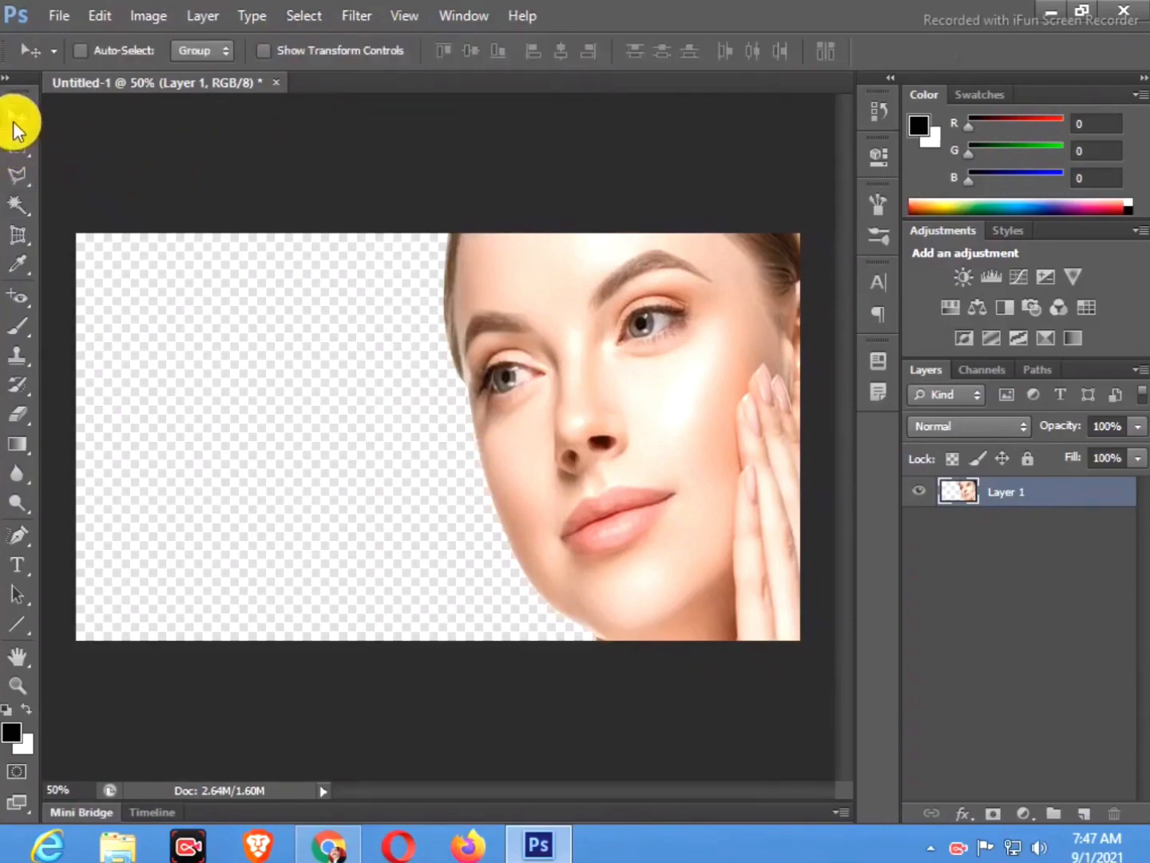
pyautogui.click(58, 16)
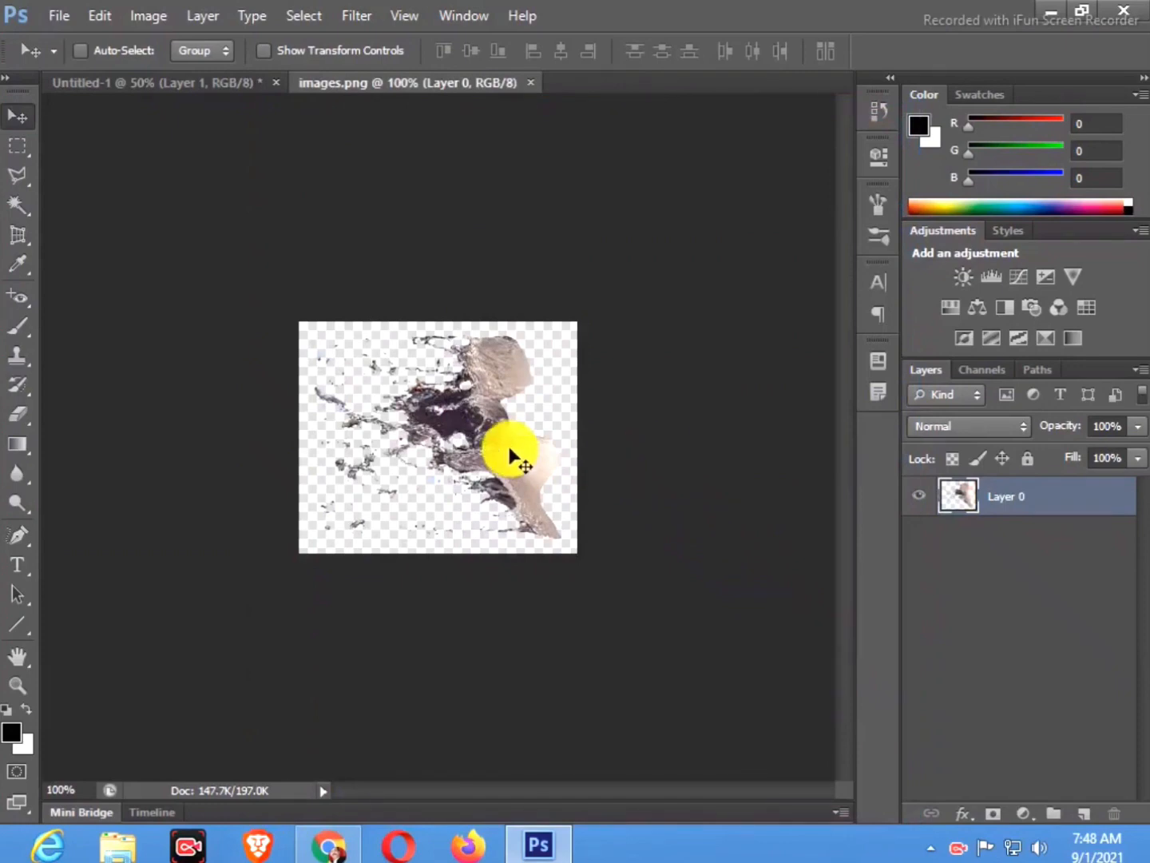
pyautogui.moveTo(511, 450); pyautogui.dragTo(327, 479)
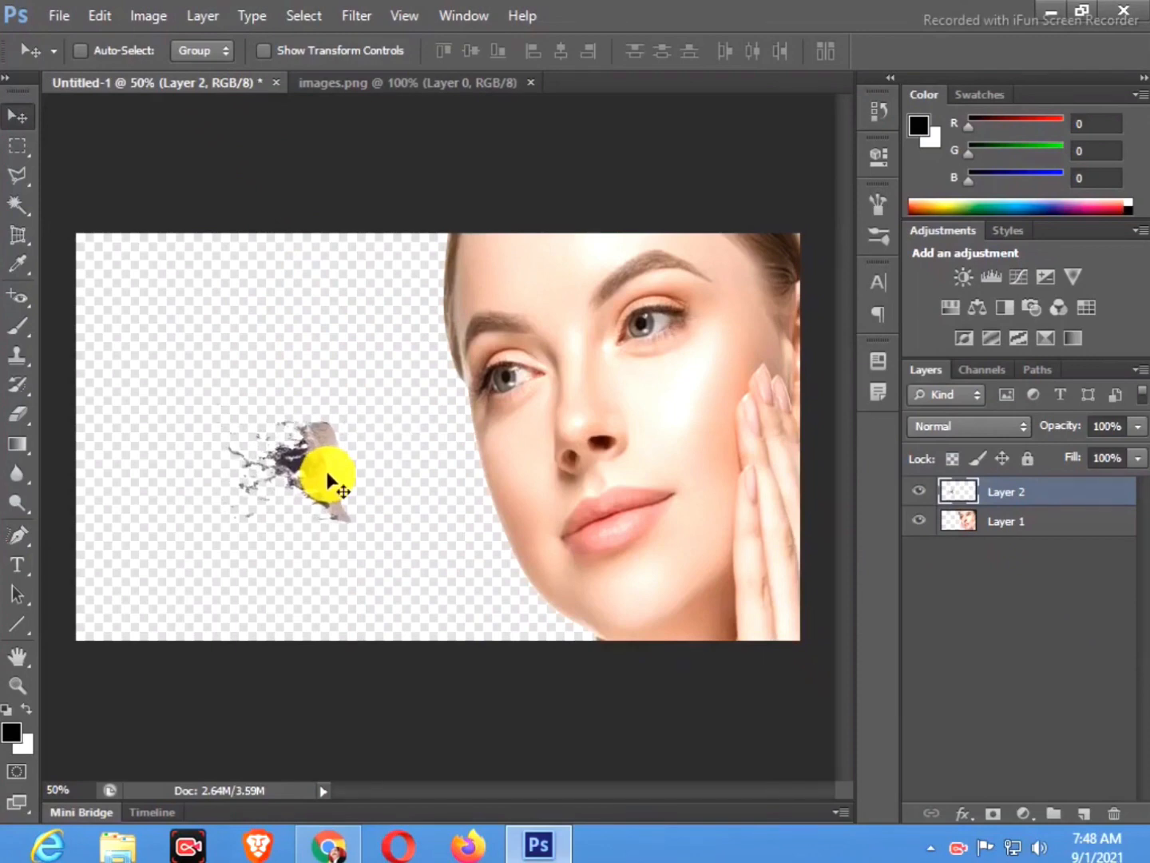
# - Scale the splatter to about 276% width and 376% height with Free Transform and position it over the face's outer edge
pyautogui.hotkey('ctrl', 't')
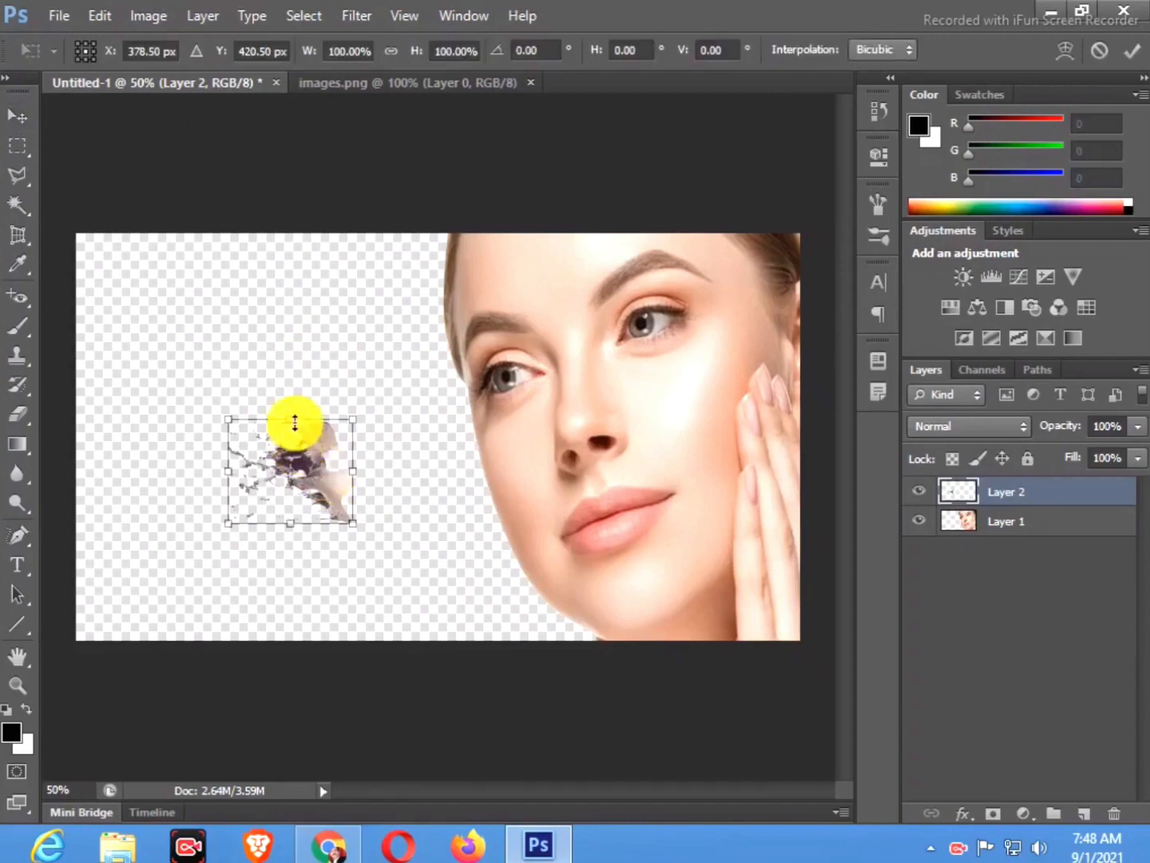
pyautogui.moveTo(292, 418); pyautogui.dragTo(320, 275)
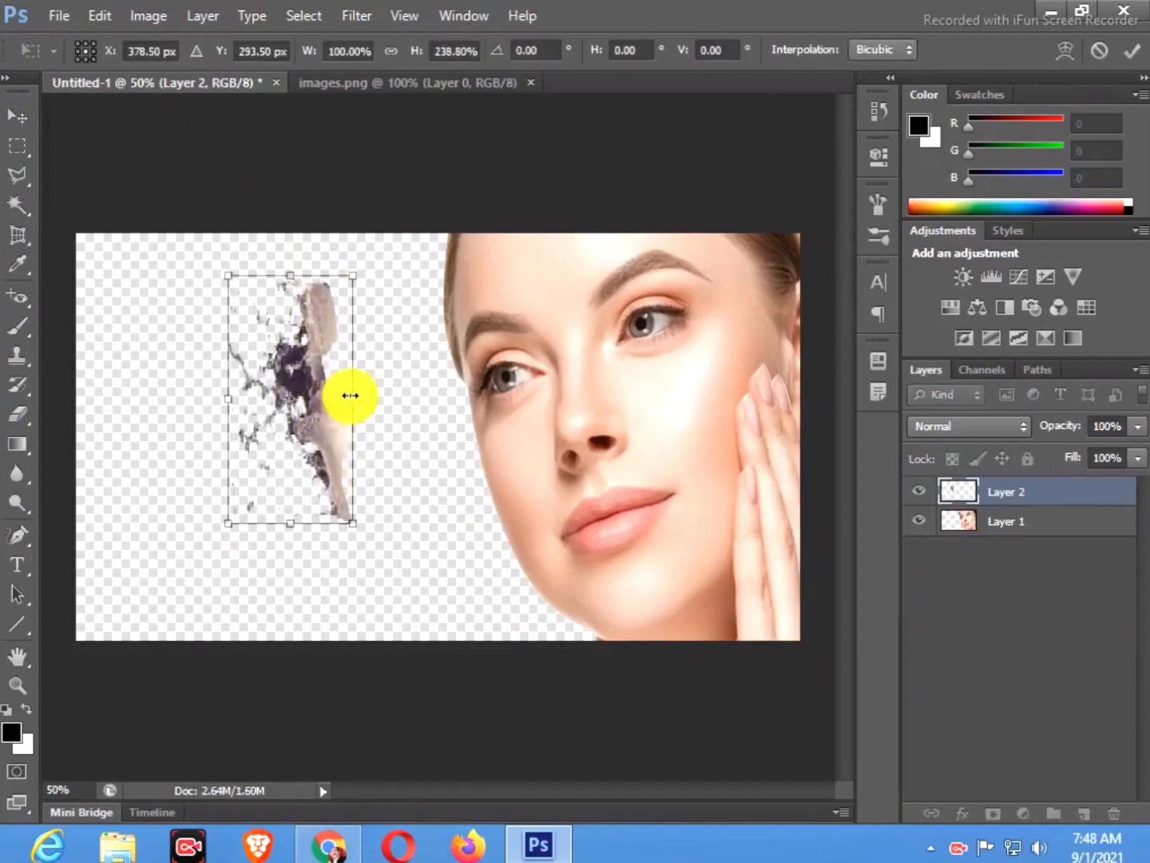
pyautogui.moveTo(354, 396); pyautogui.dragTo(539, 397)
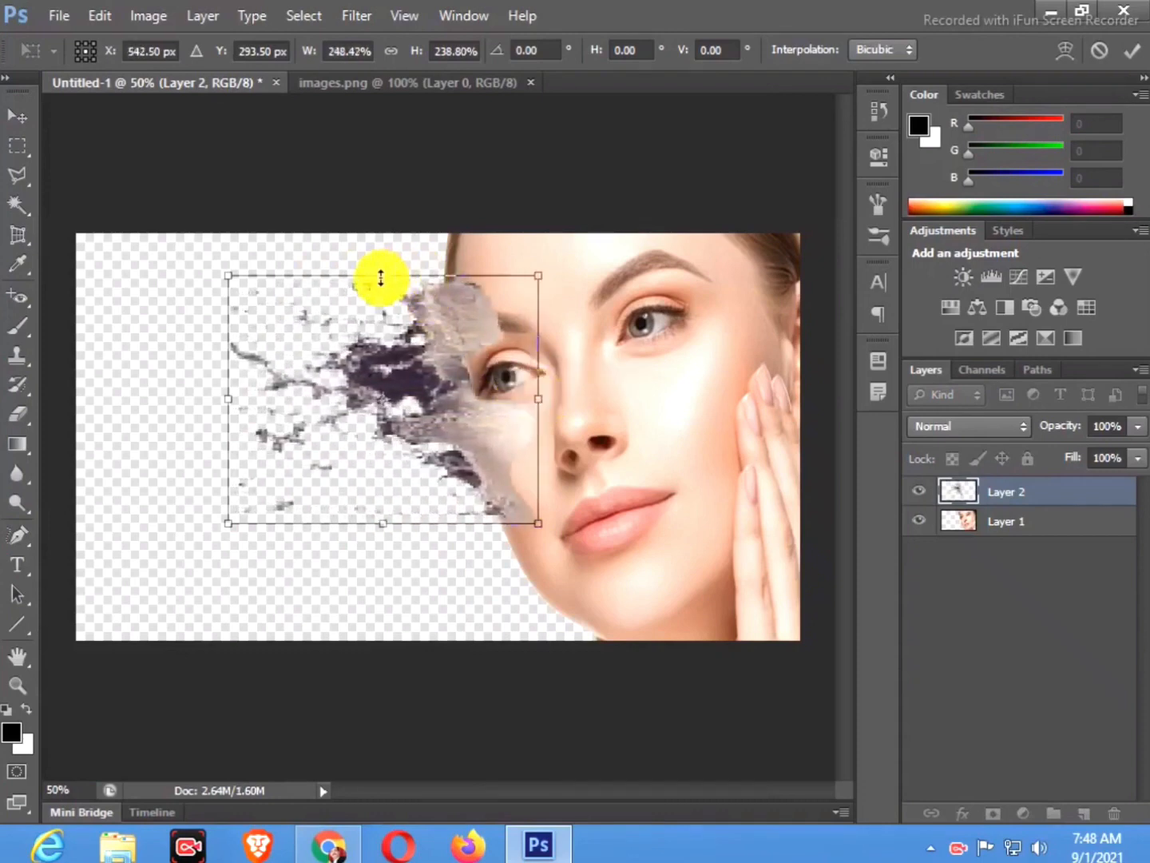
pyautogui.moveTo(381, 274); pyautogui.dragTo(381, 233)
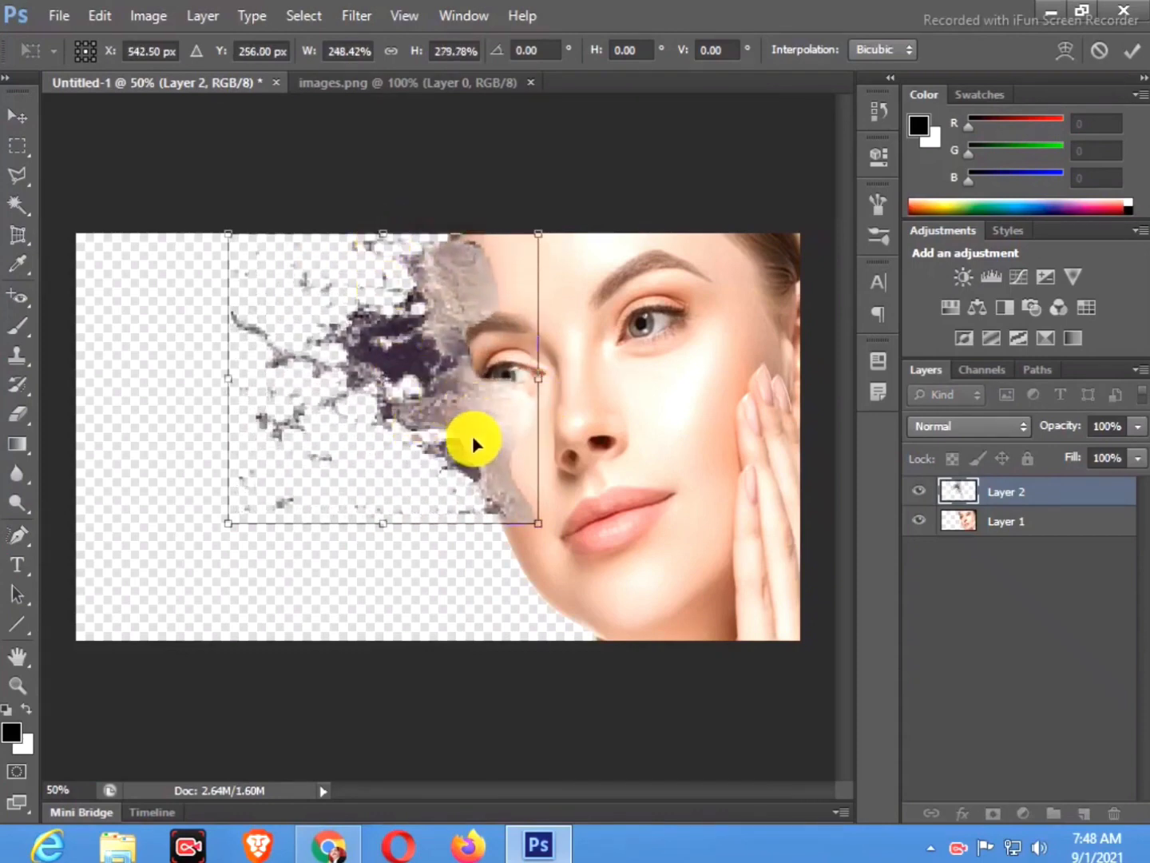
pyautogui.moveTo(389, 521); pyautogui.dragTo(402, 589)
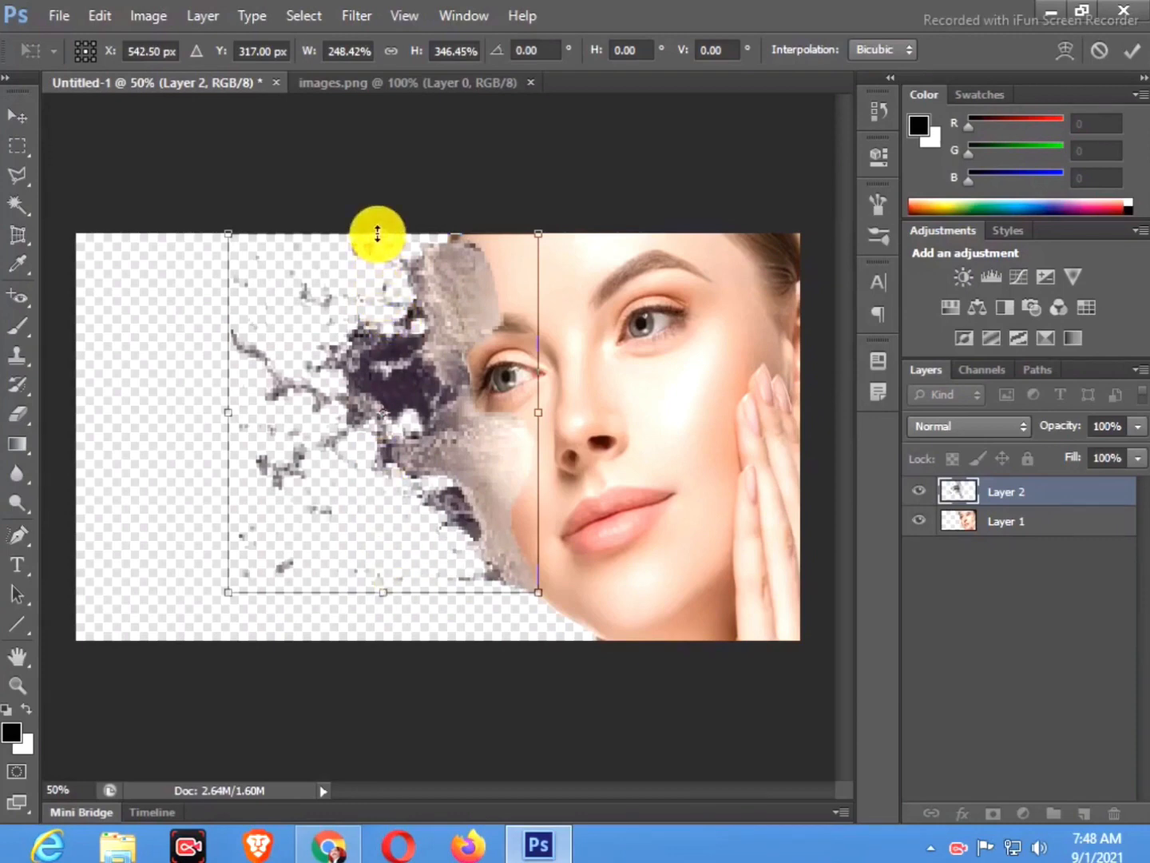
pyautogui.moveTo(377, 233); pyautogui.dragTo(377, 226)
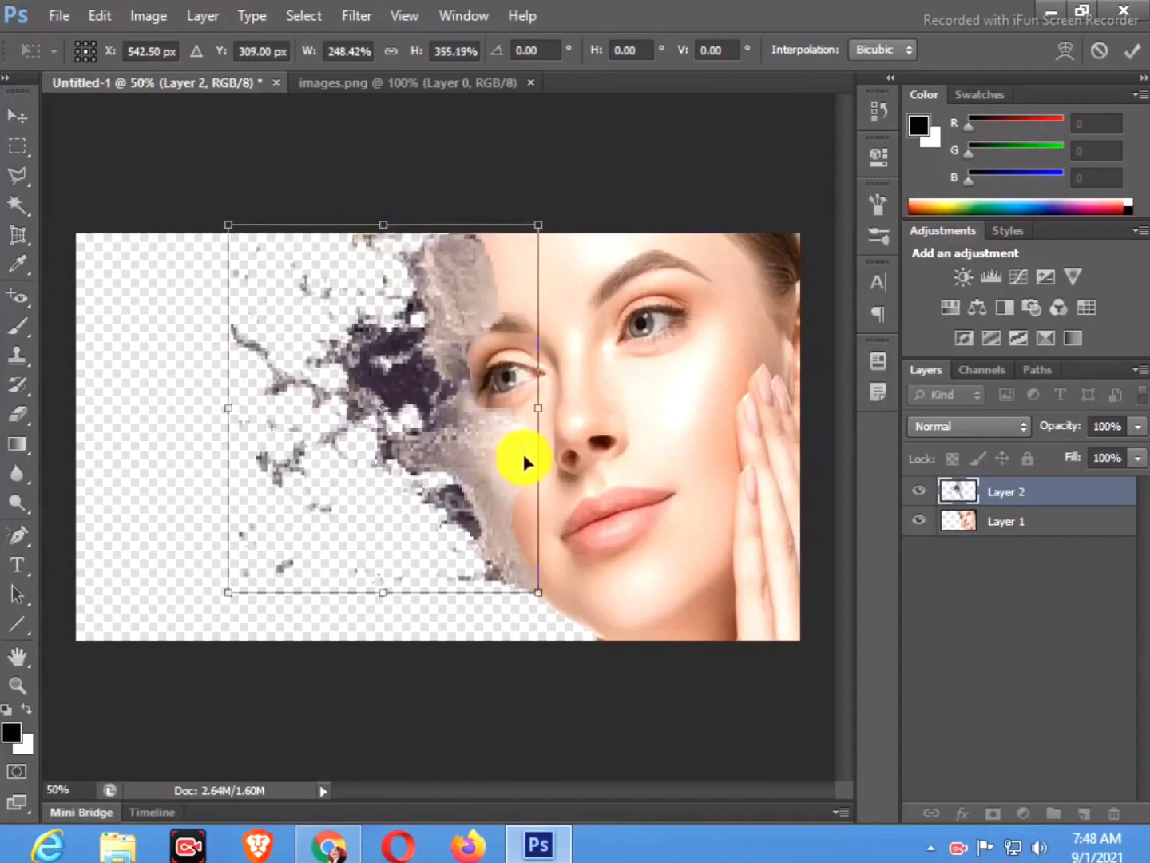
pyautogui.moveTo(538, 412); pyautogui.dragTo(553, 411)
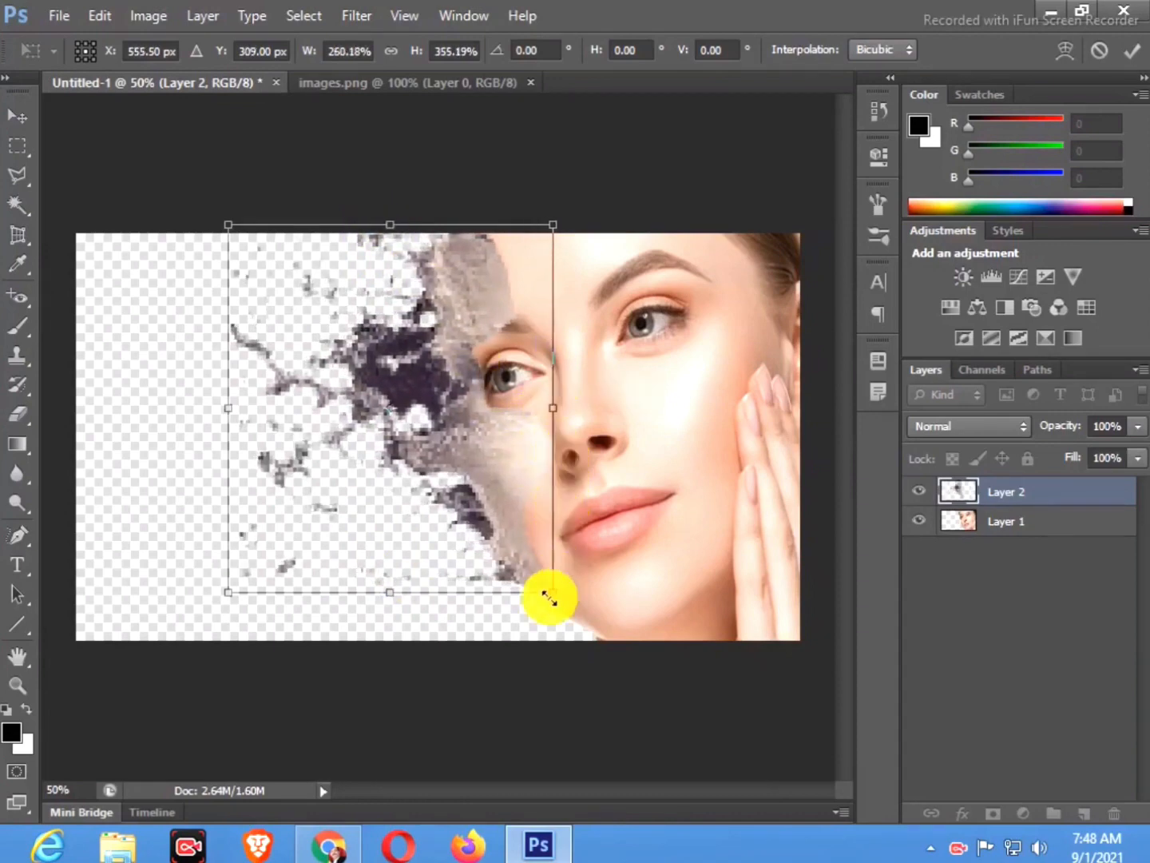
pyautogui.moveTo(550, 595); pyautogui.dragTo(558, 622)
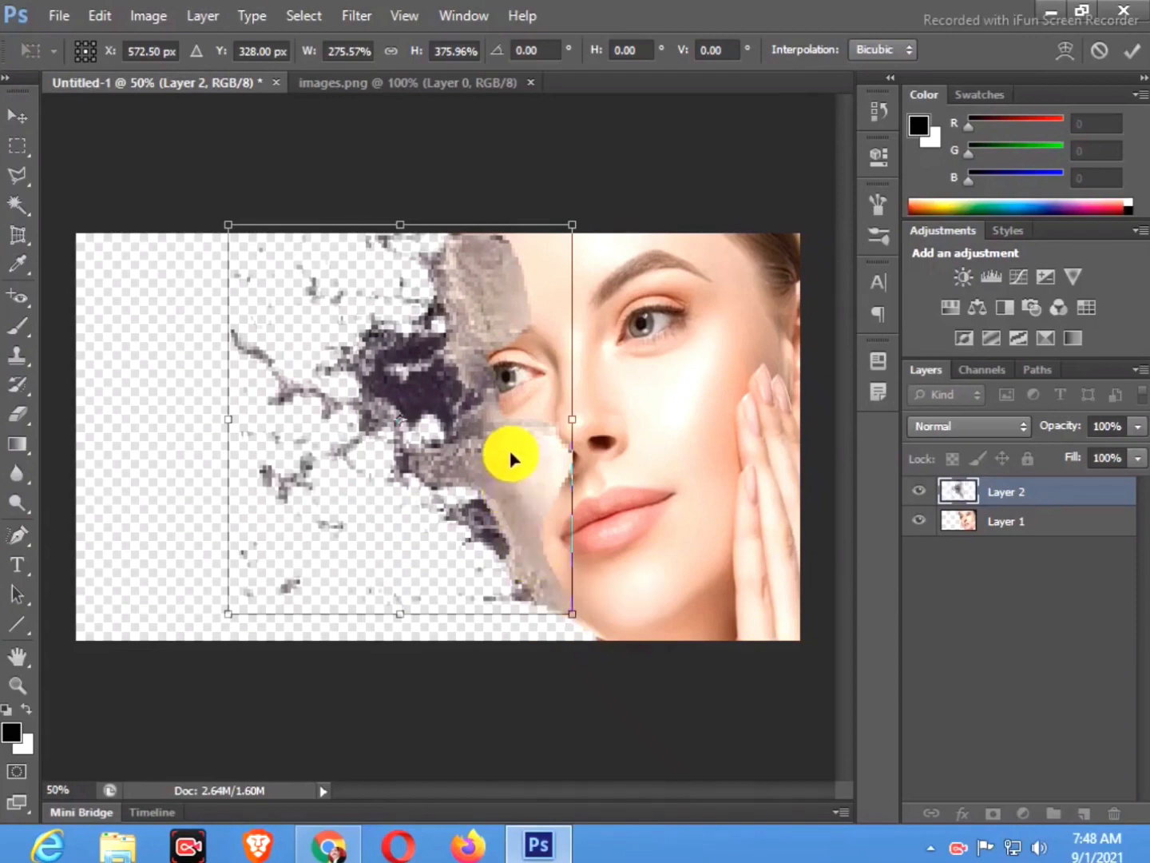
pyautogui.moveTo(512, 458); pyautogui.dragTo(491, 461)
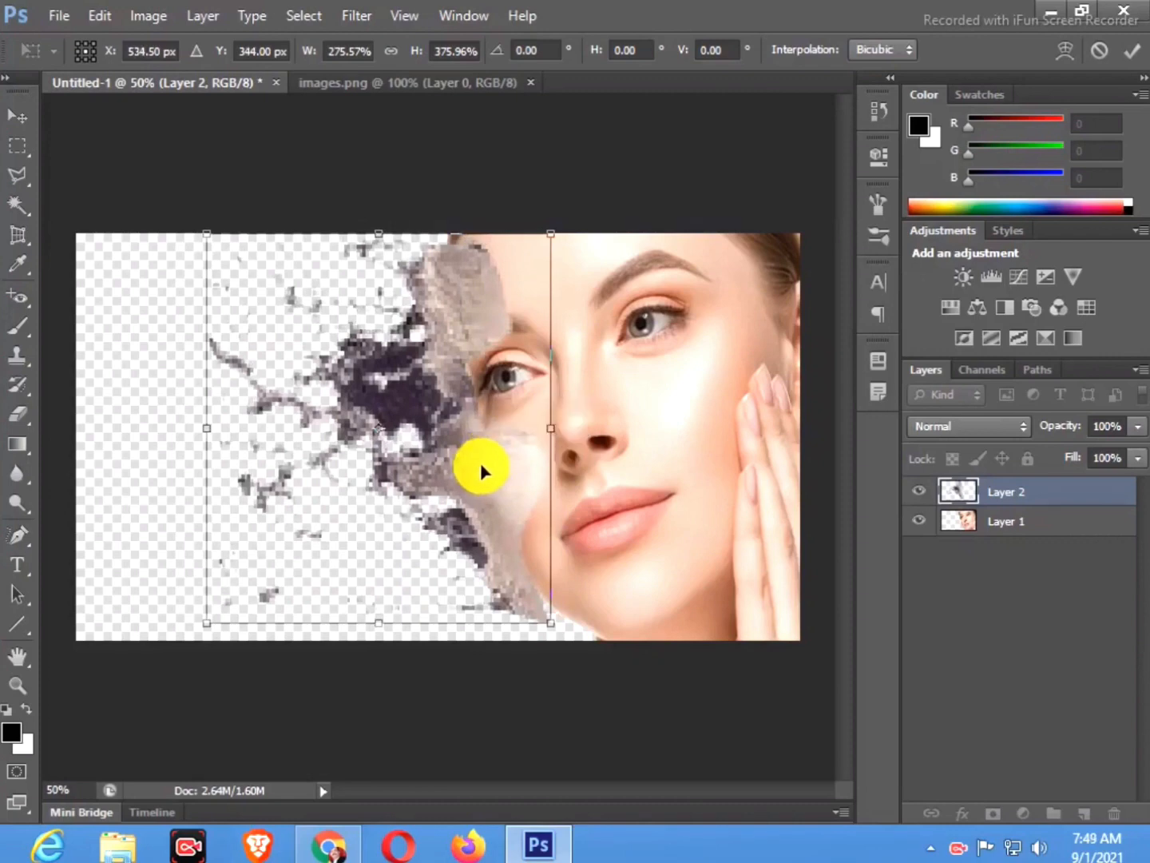
pyautogui.moveTo(480, 470); pyautogui.dragTo(485, 471)
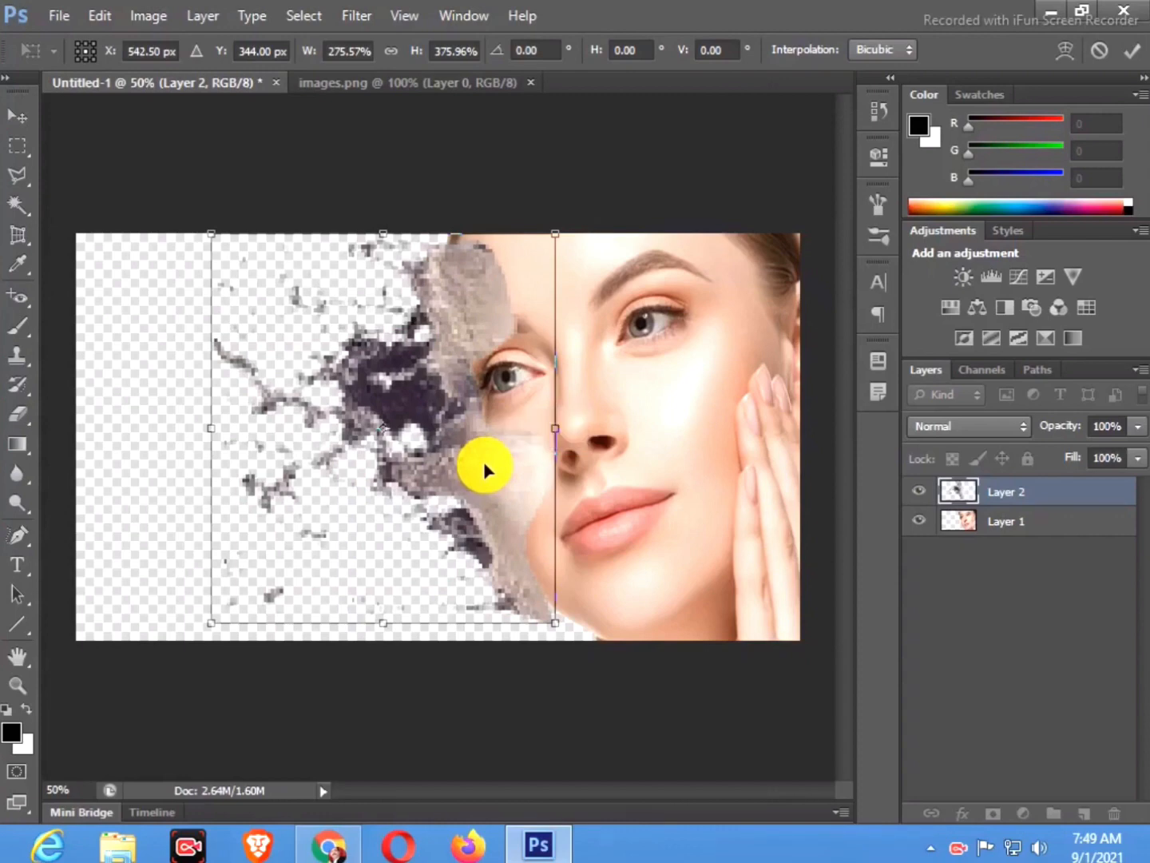
# - Warp the splatter so its inner edge follows the forehead, cheek and jaw outline, and apply the transform
pyautogui.rightClick(486, 473)
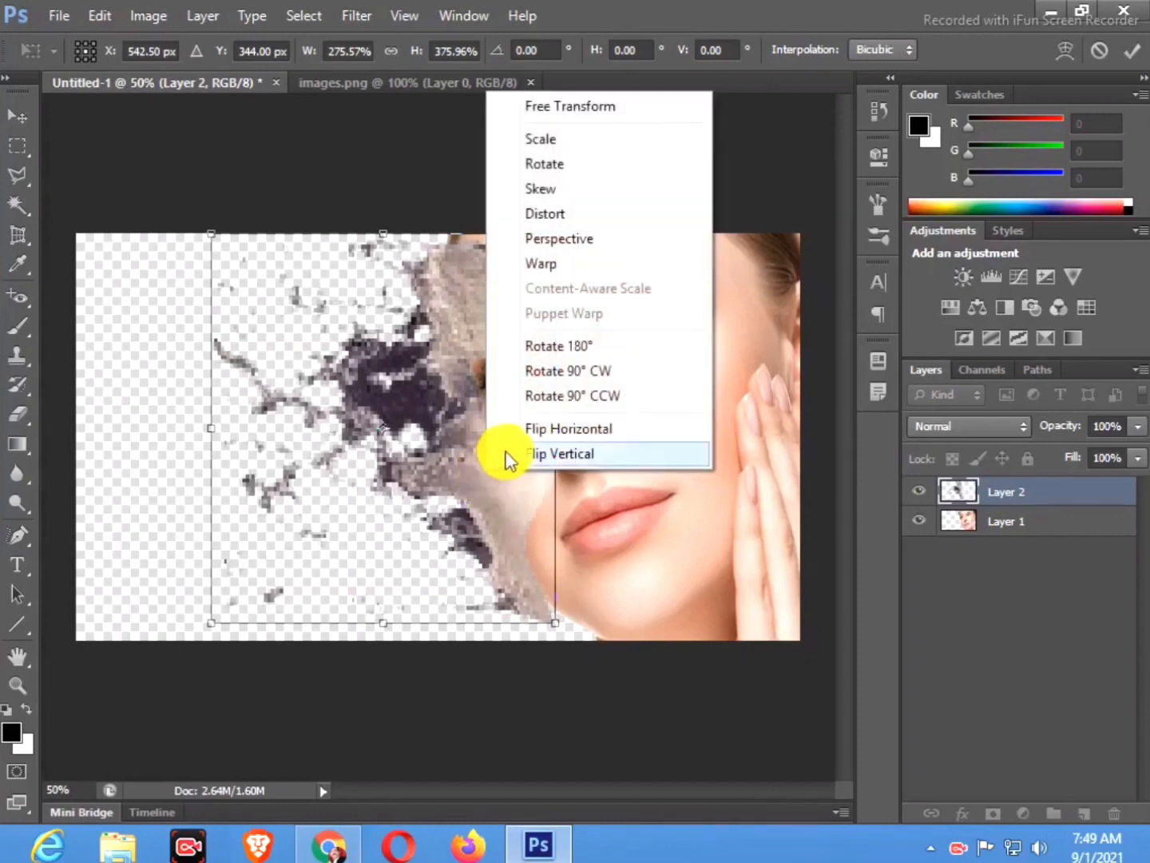
pyautogui.click(540, 266)
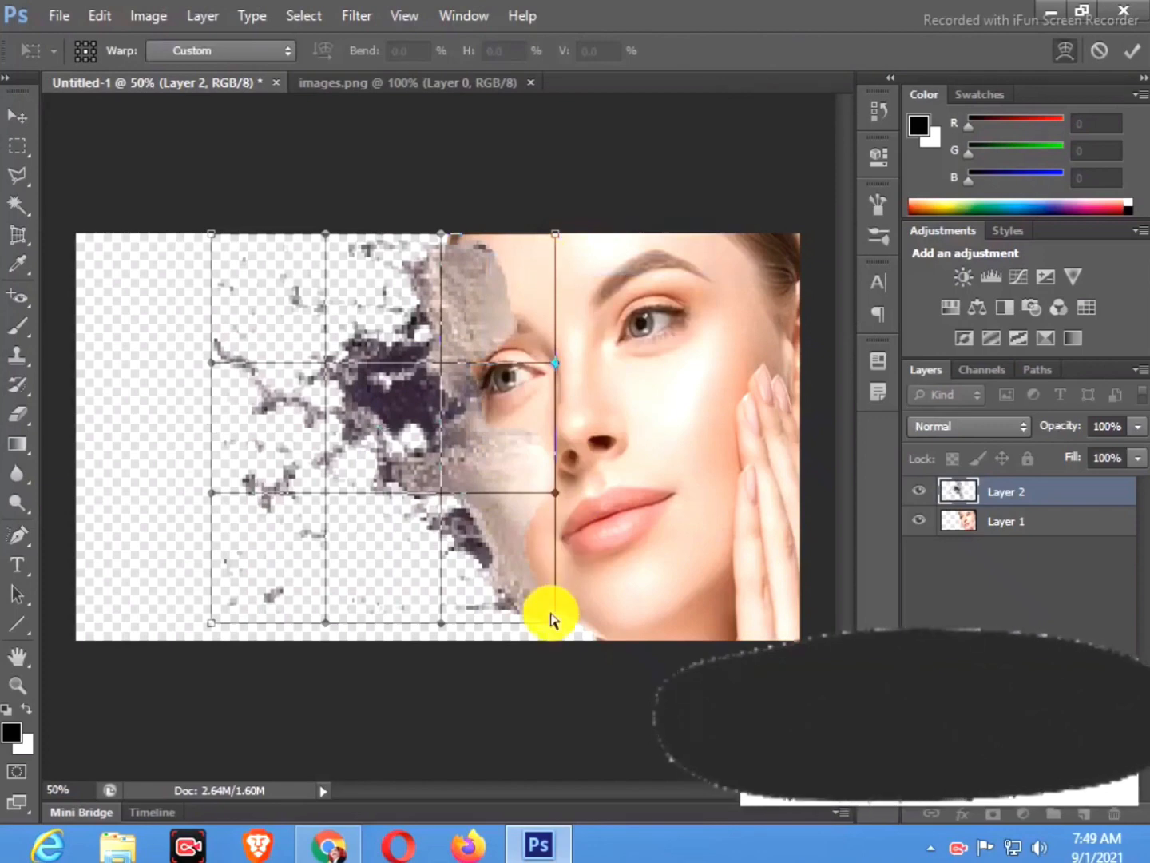
pyautogui.moveTo(551, 622); pyautogui.dragTo(567, 615)
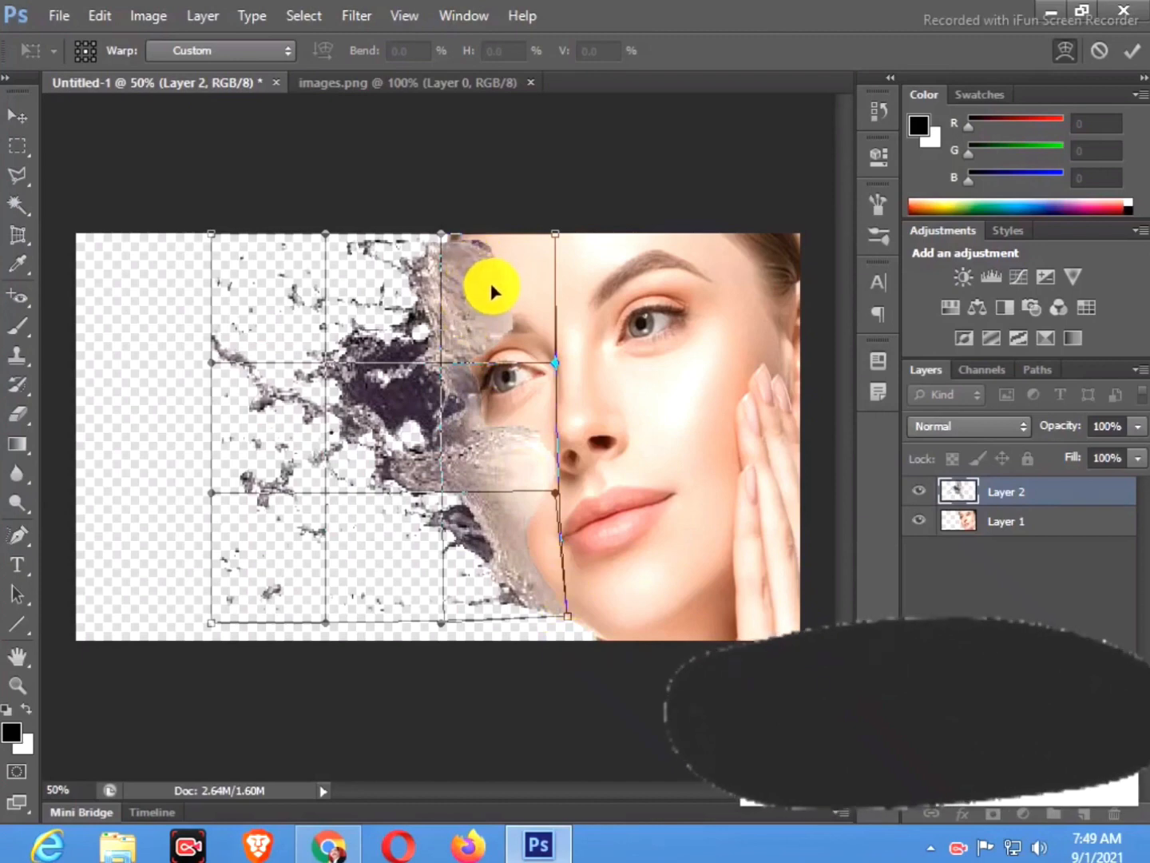
pyautogui.moveTo(493, 291); pyautogui.dragTo(485, 280)
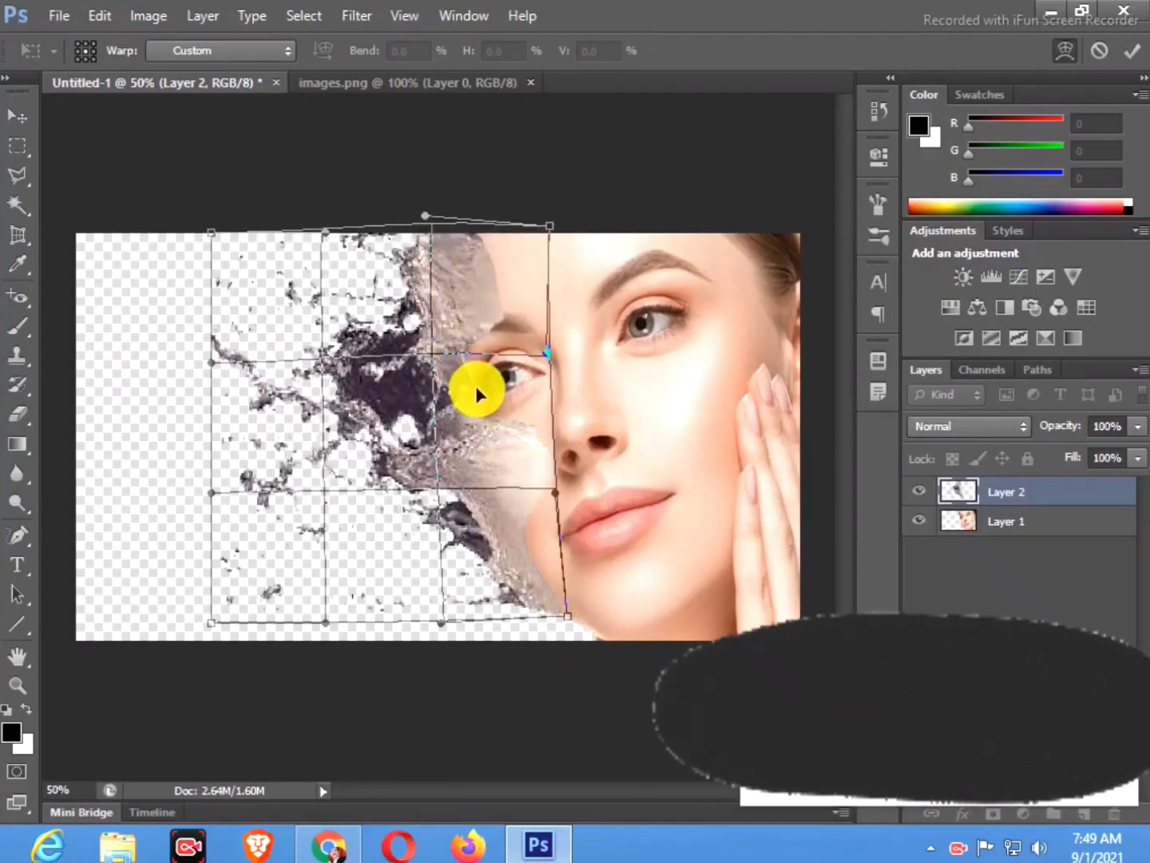
pyautogui.moveTo(463, 392); pyautogui.dragTo(469, 392)
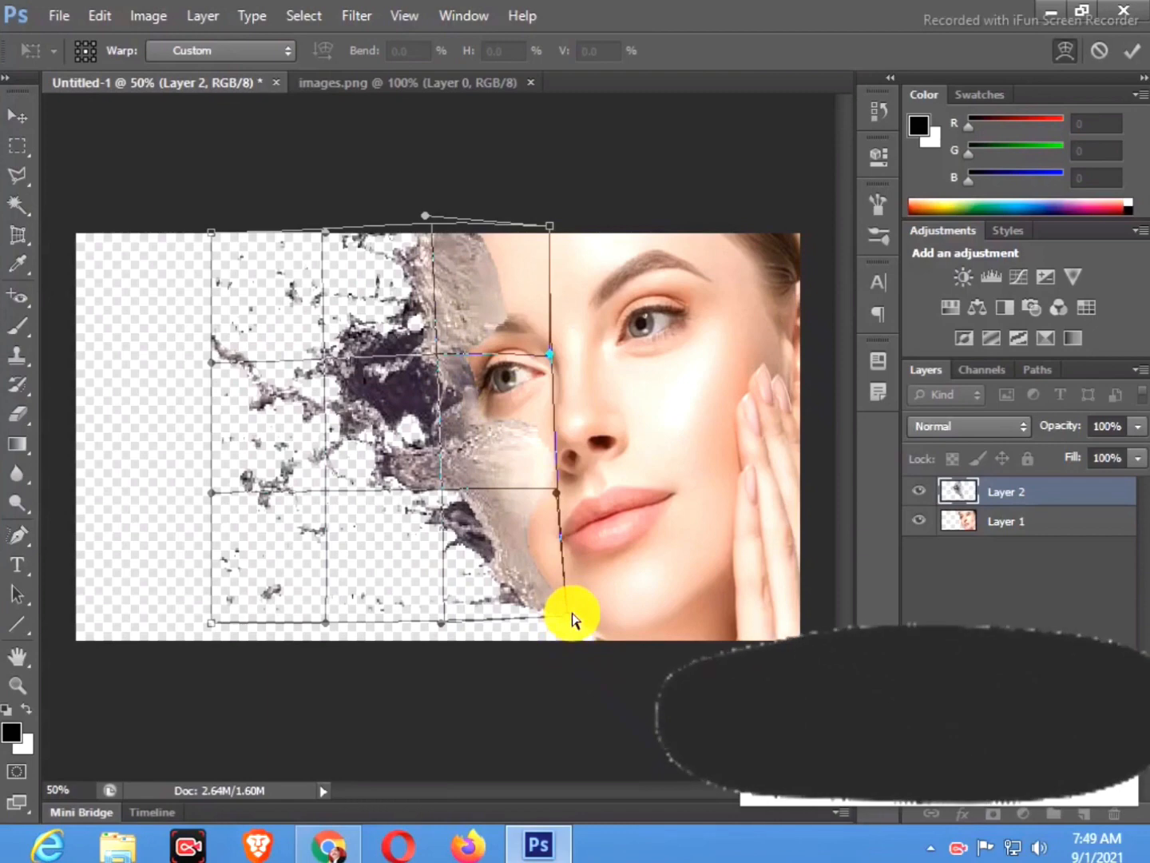
pyautogui.moveTo(572, 620); pyautogui.dragTo(587, 623)
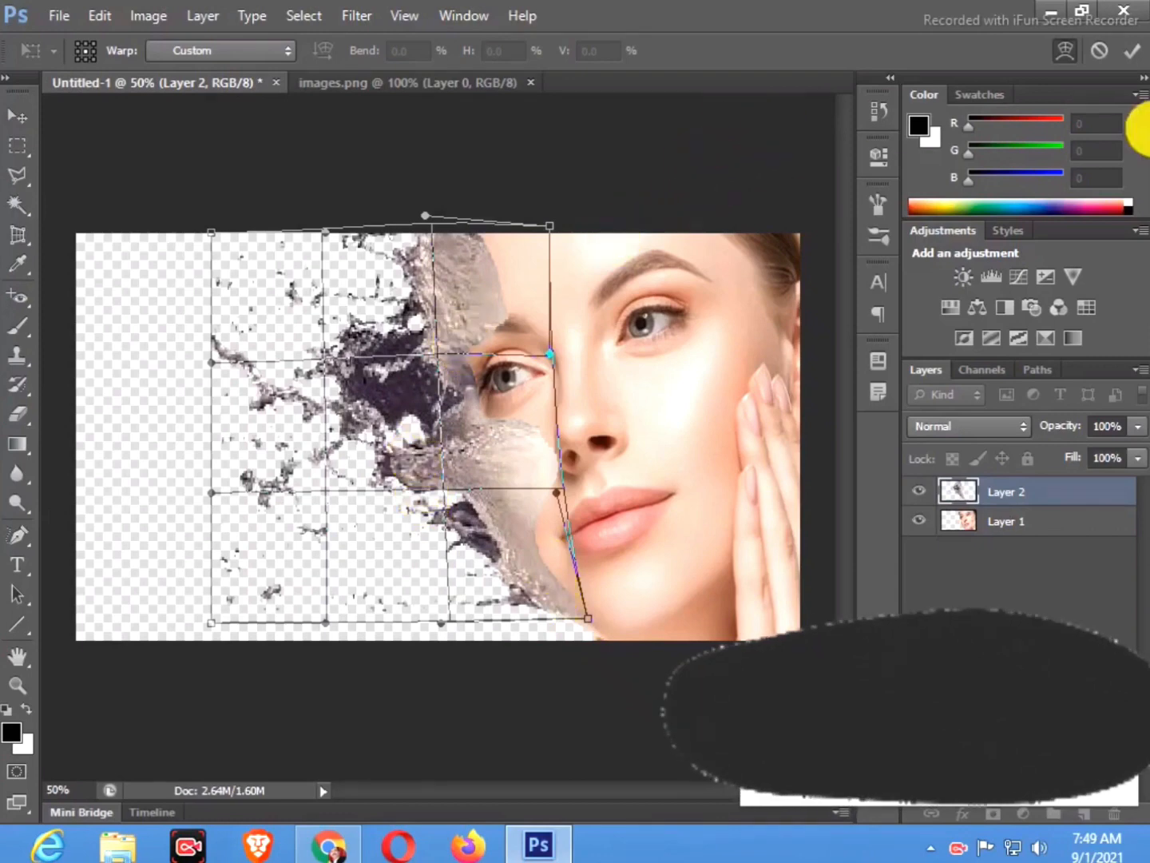
pyautogui.click(1131, 51)
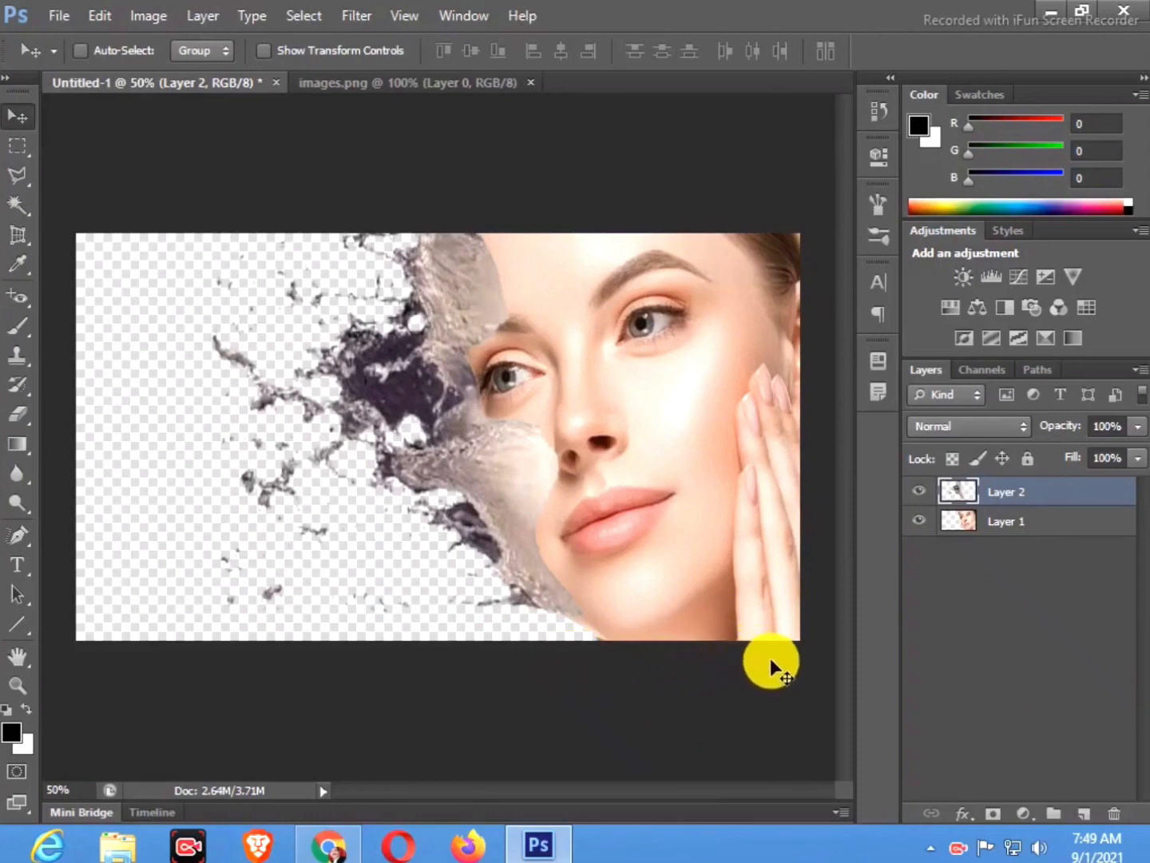
# - Add a Hue/Saturation adjustment directly above Layer 1 with Saturation at -58
pyautogui.click(1020, 521)
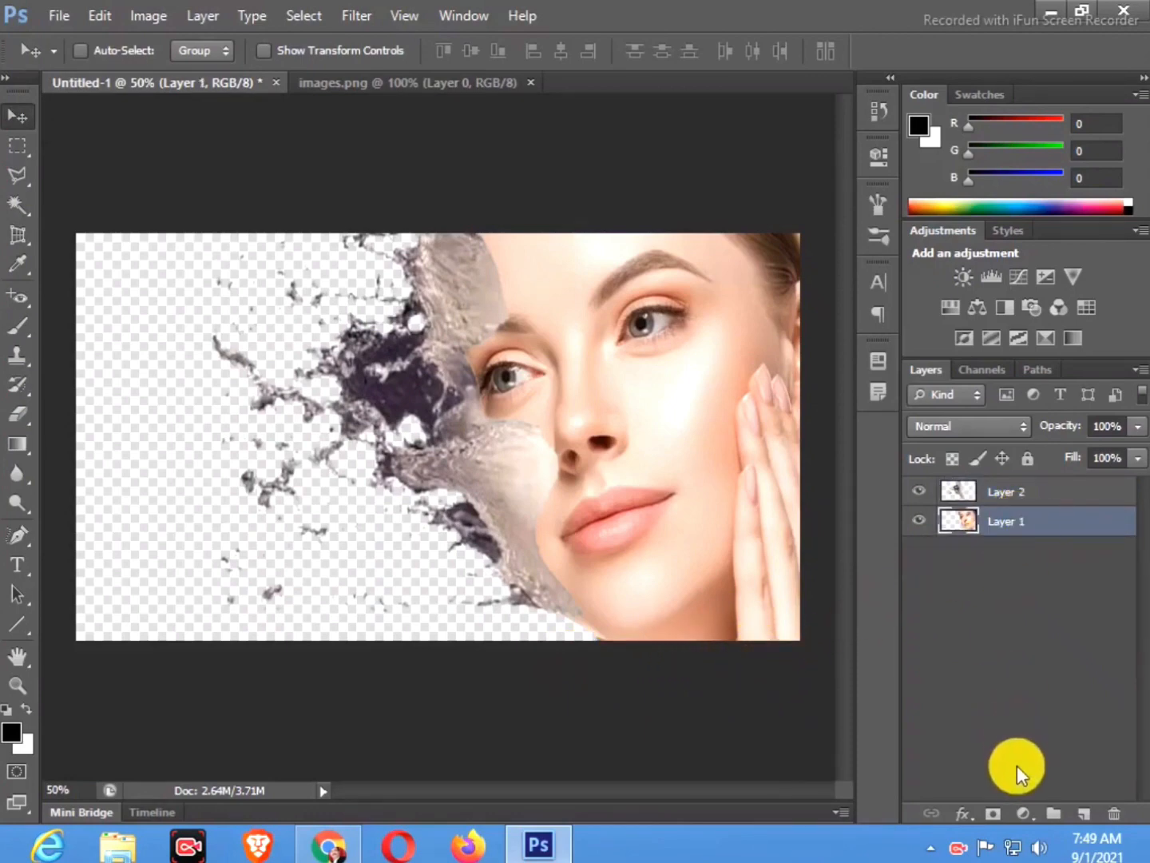
pyautogui.click(1023, 813)
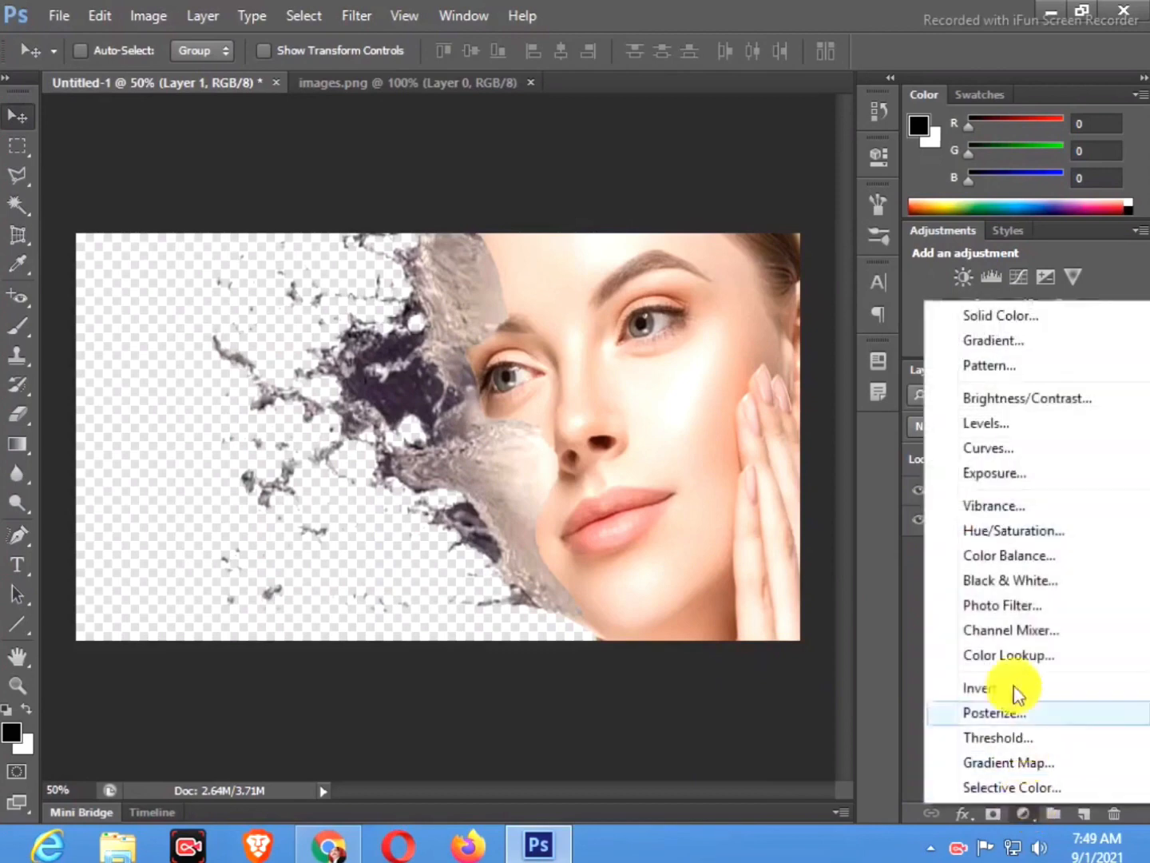
pyautogui.click(989, 534)
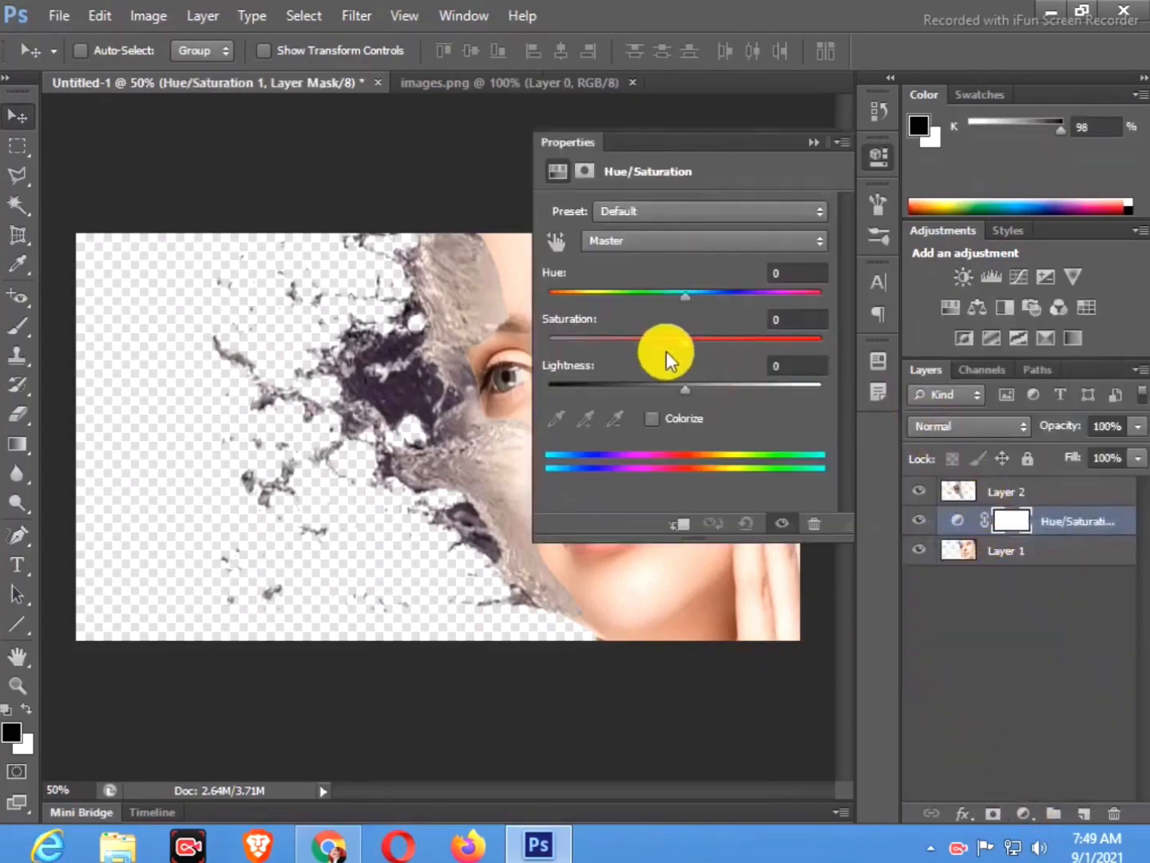
pyautogui.moveTo(687, 341); pyautogui.dragTo(604, 349)
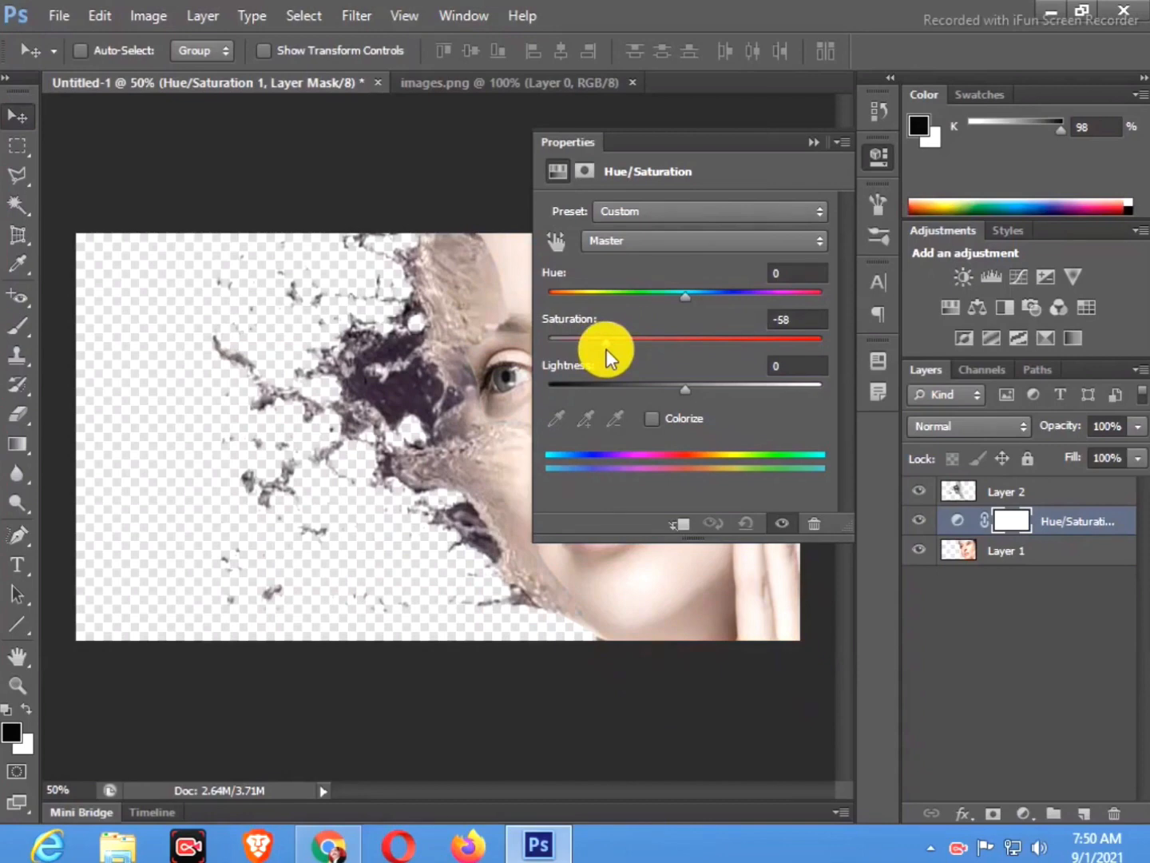
pyautogui.click(805, 142)
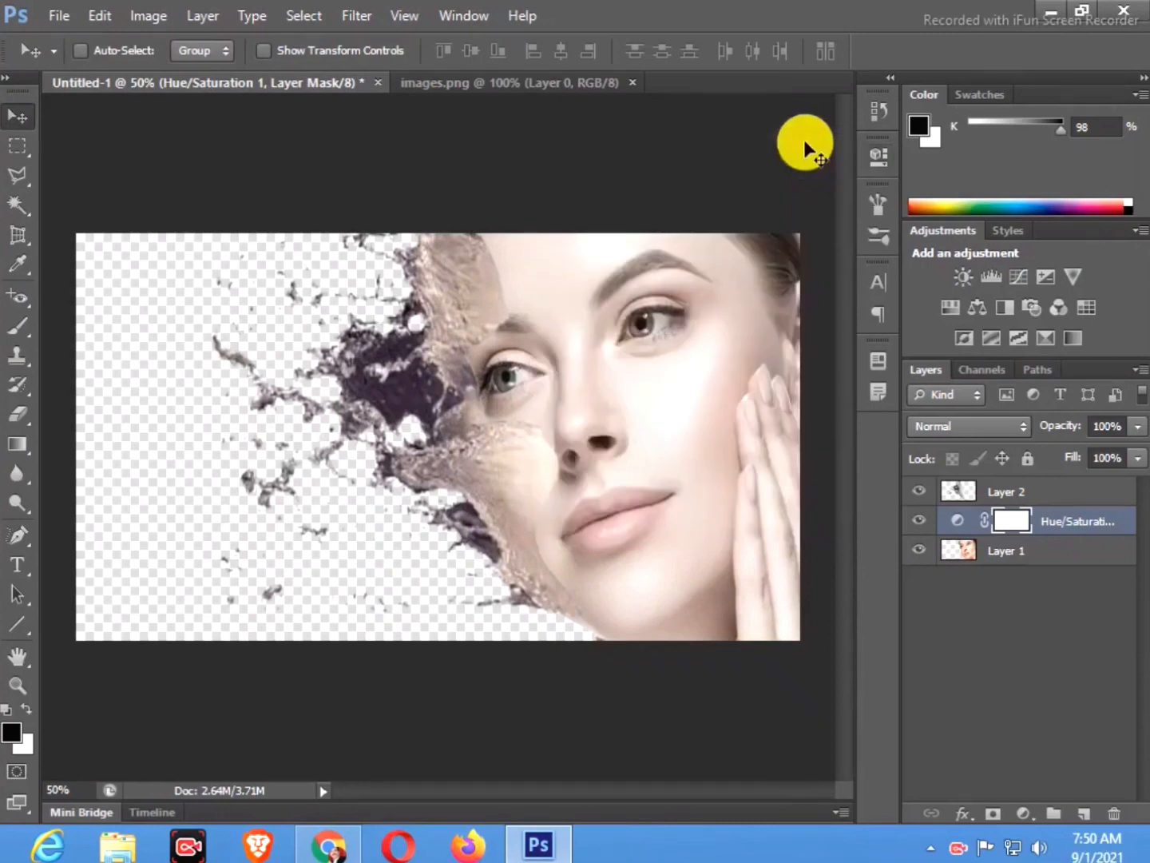
# - Add a layer mask to Layer 2 and paint near-black with a 76 px brush at 62% opacity to blend the splatter's inner edge into the face
pyautogui.click(1010, 490)
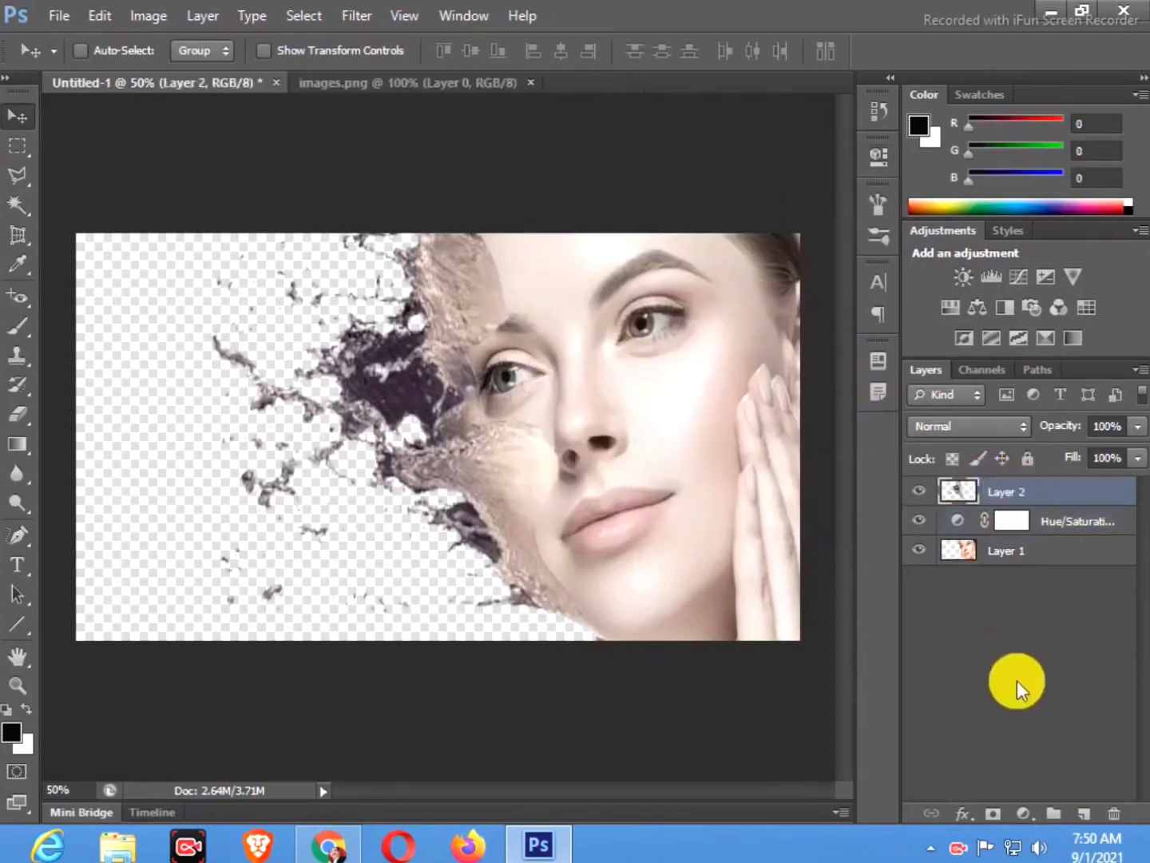
pyautogui.click(992, 814)
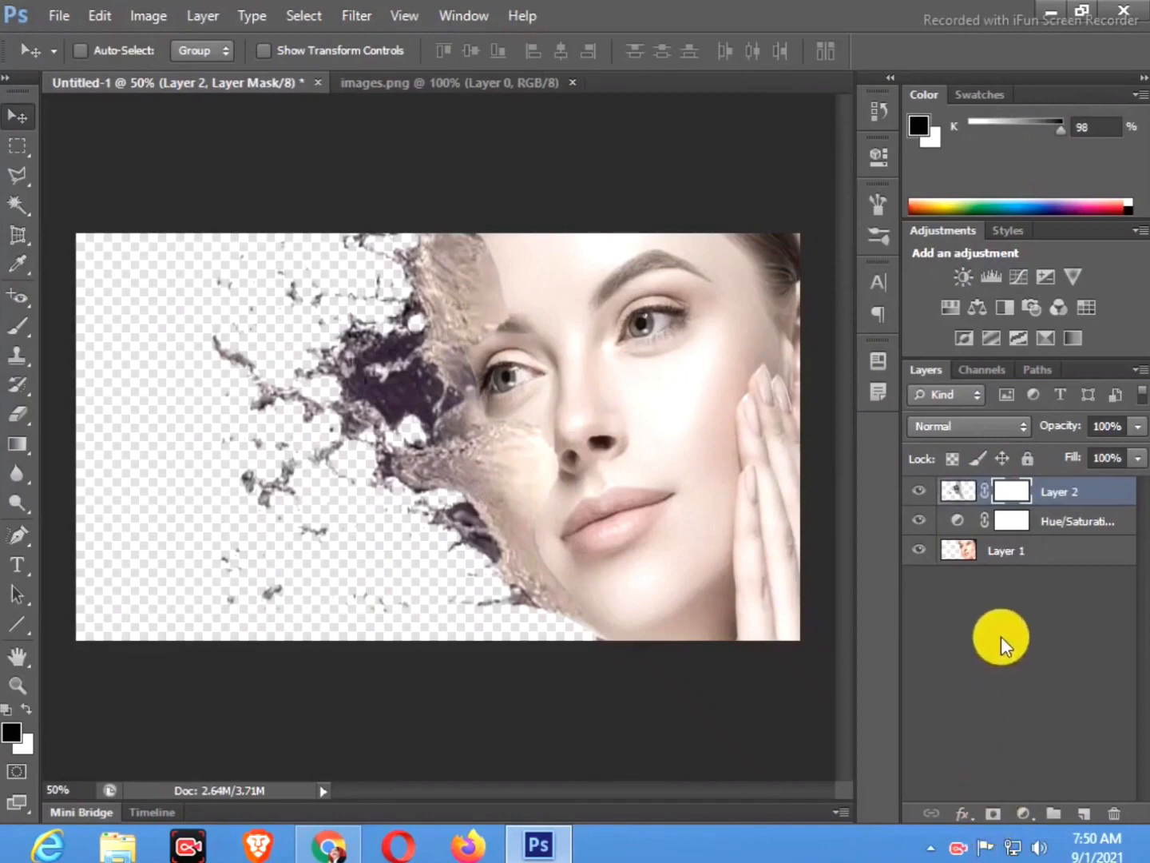
pyautogui.click(16, 733)
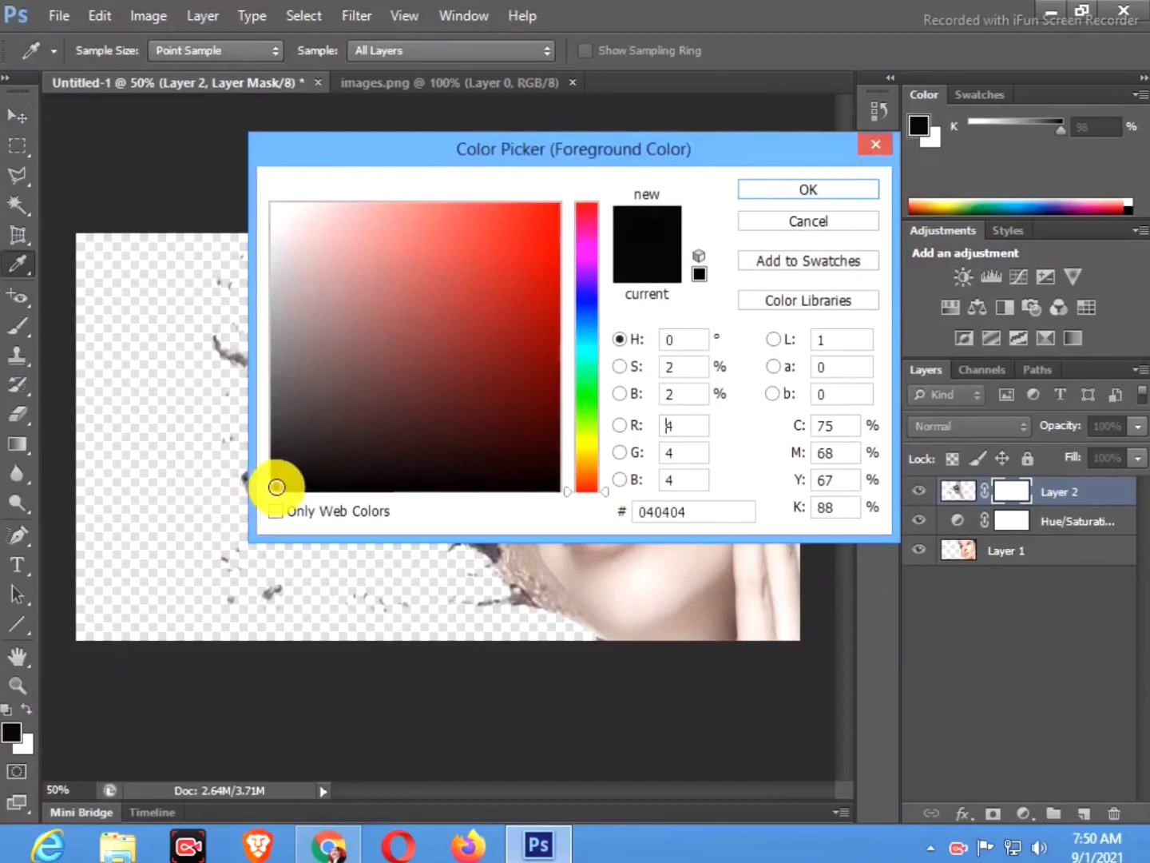
pyautogui.click(784, 191)
pyautogui.press('v')
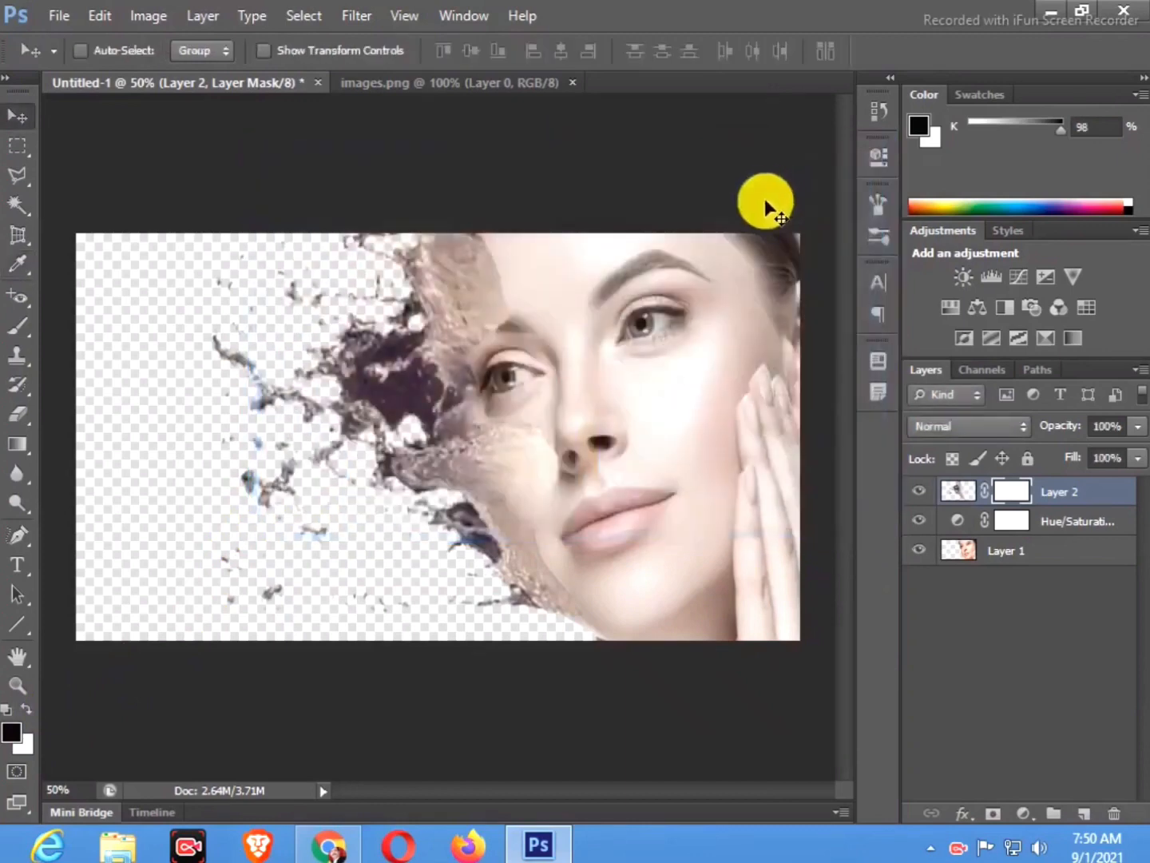
pyautogui.click(18, 327)
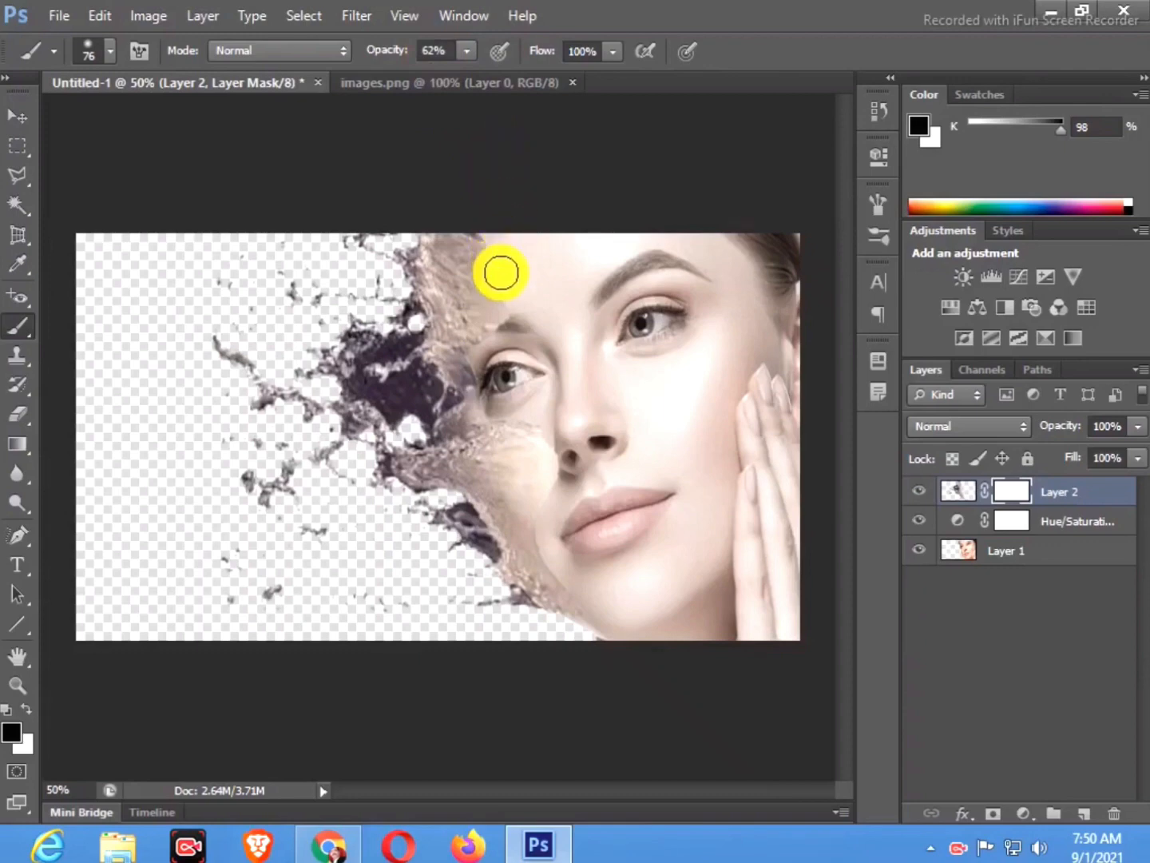
pyautogui.moveTo(476, 227)
pyautogui.mouseDown()
pyautogui.moveTo(497, 255)
pyautogui.moveTo(471, 236)
pyautogui.mouseUp()
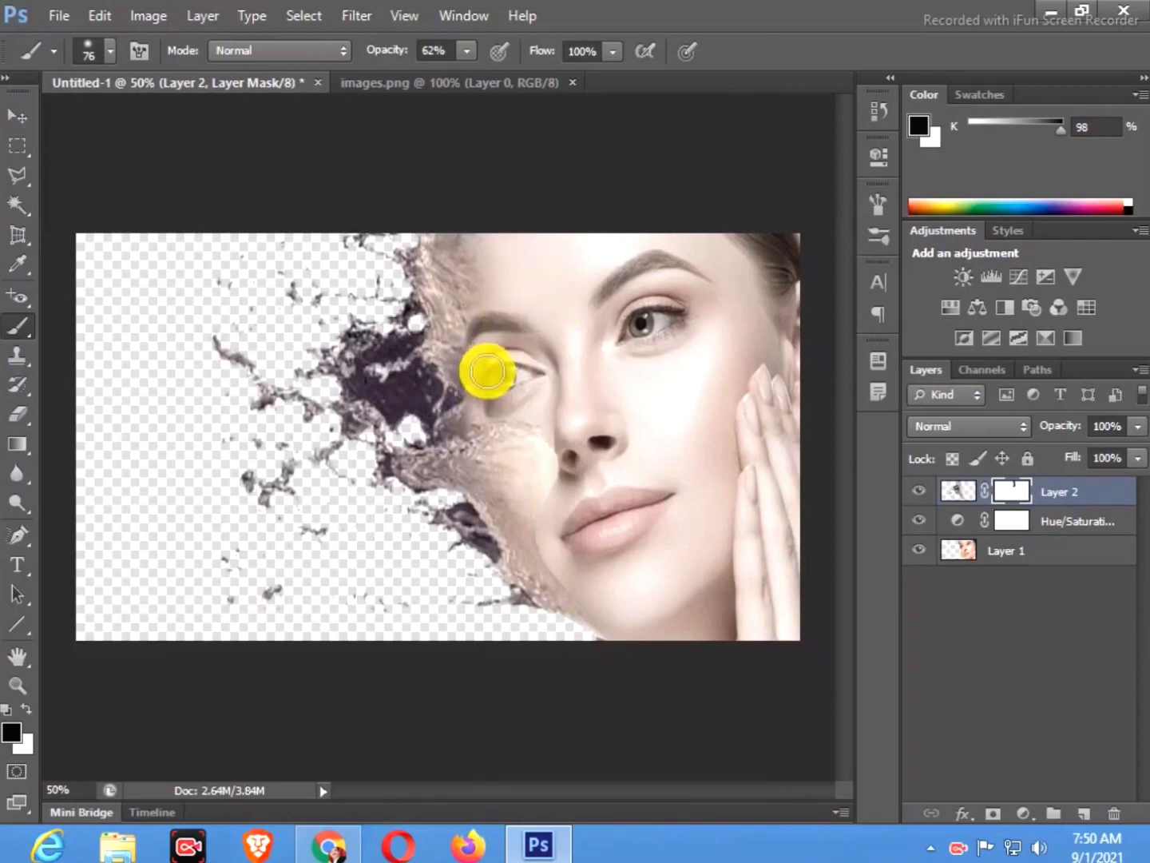
pyautogui.click(491, 394)
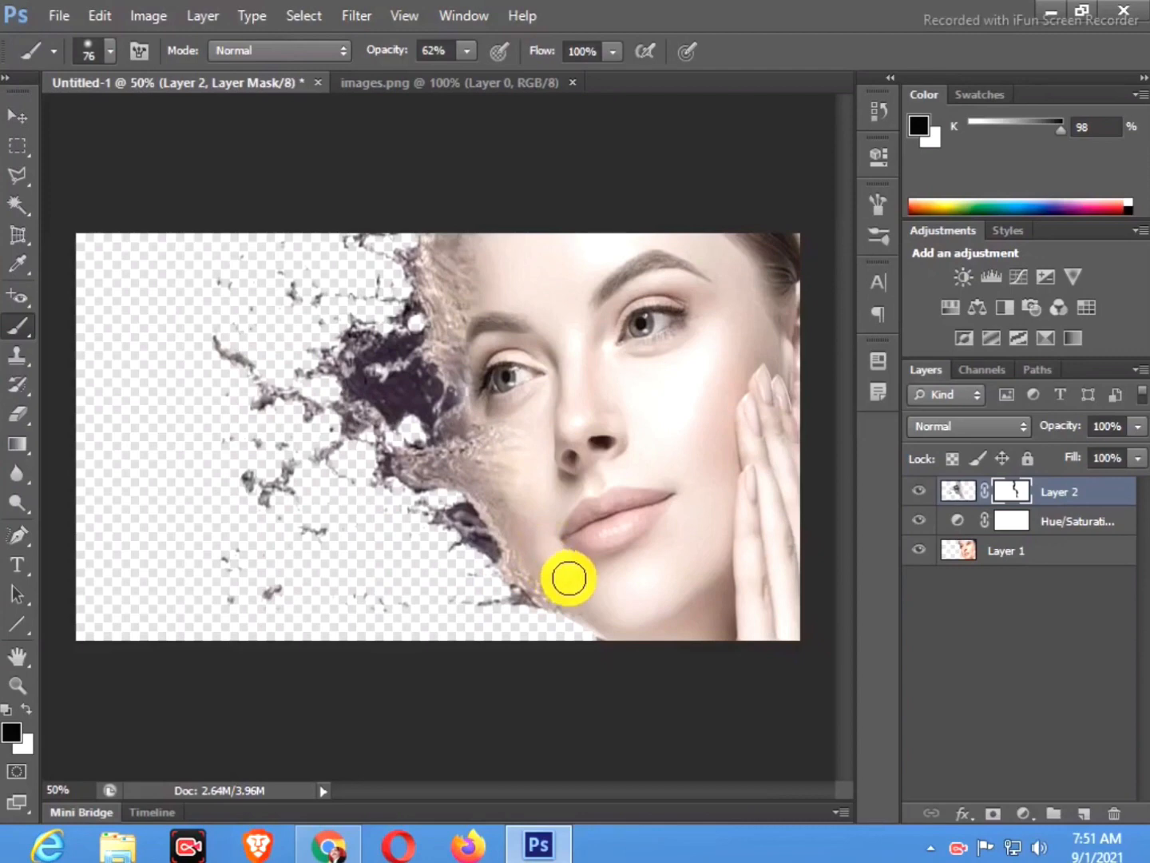
pyautogui.moveTo(585, 603)
pyautogui.mouseDown()
pyautogui.moveTo(595, 614)
pyautogui.moveTo(593, 603)
pyautogui.mouseUp()
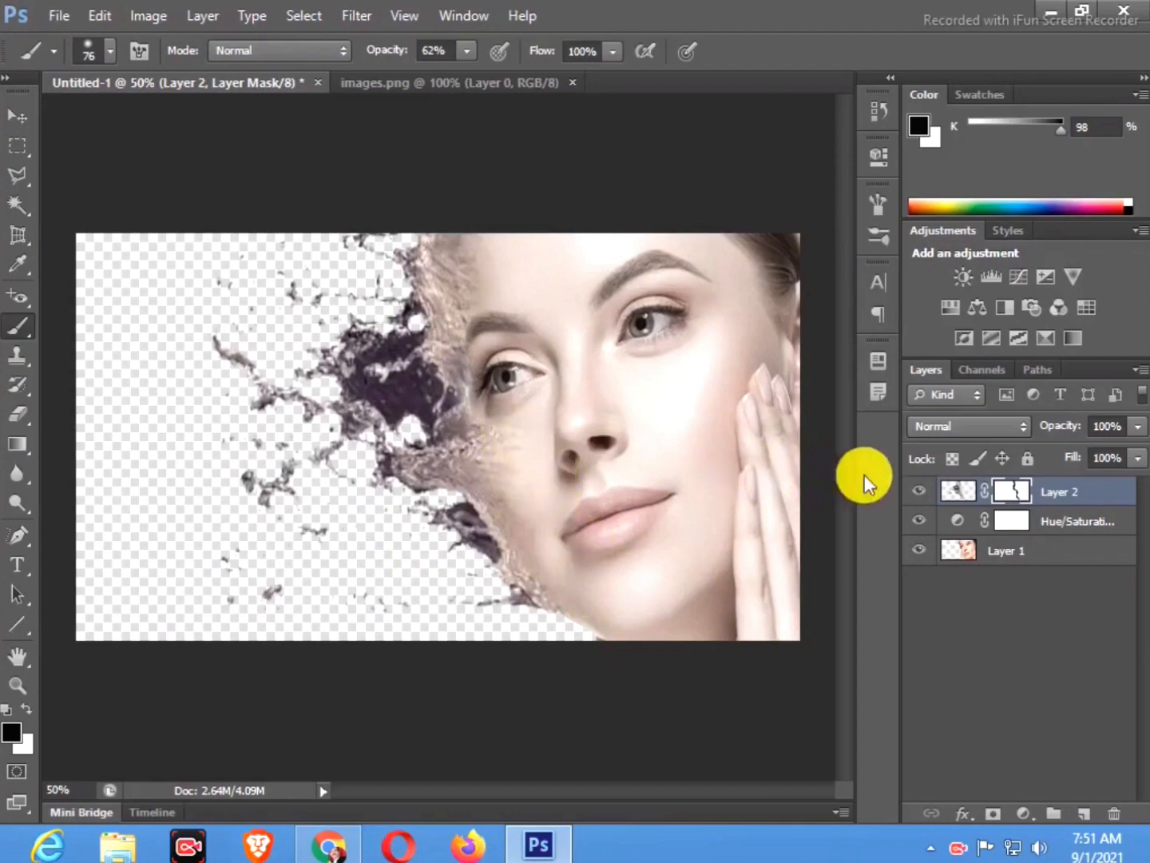
# - Create a new layer beneath Layer 1 and turn it into a Solid Color fill of #010101 as the background
pyautogui.click(1010, 555)
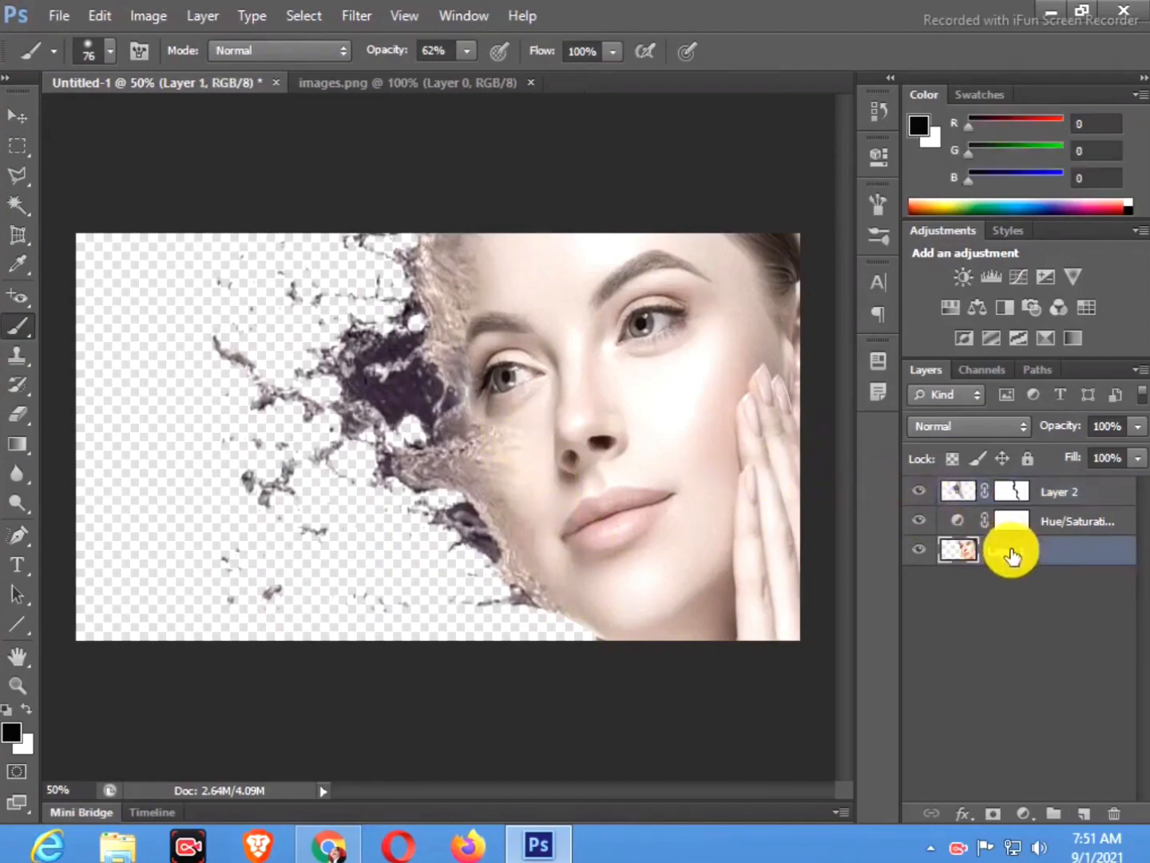
pyautogui.click(1083, 814)
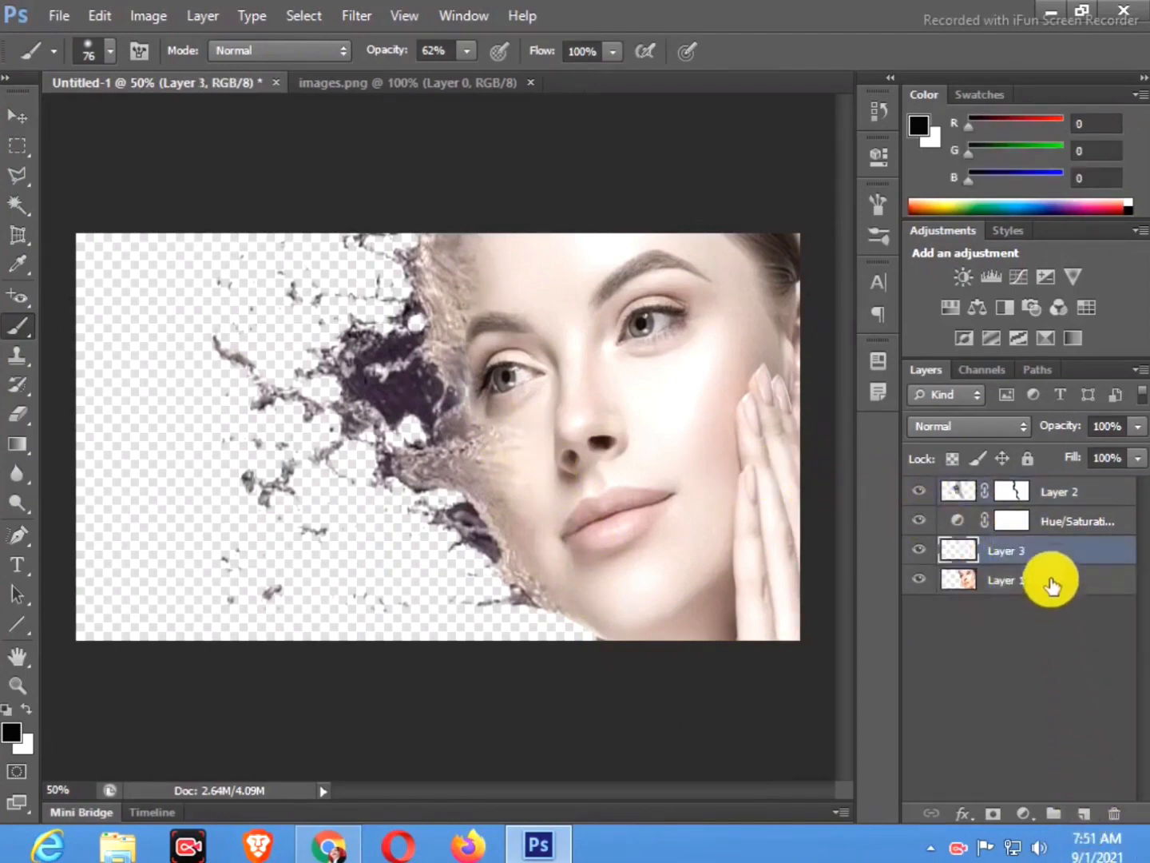
pyautogui.moveTo(1053, 548); pyautogui.dragTo(1053, 590)
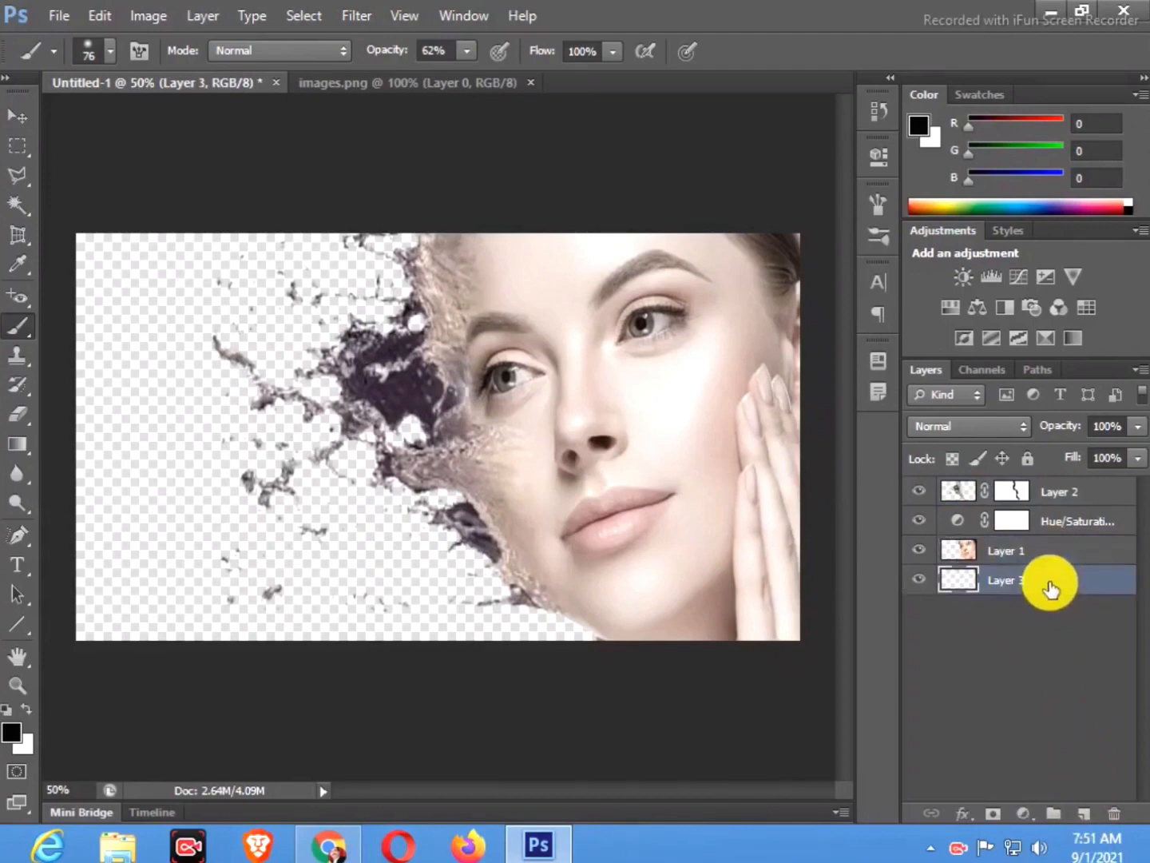
pyautogui.click(1031, 815)
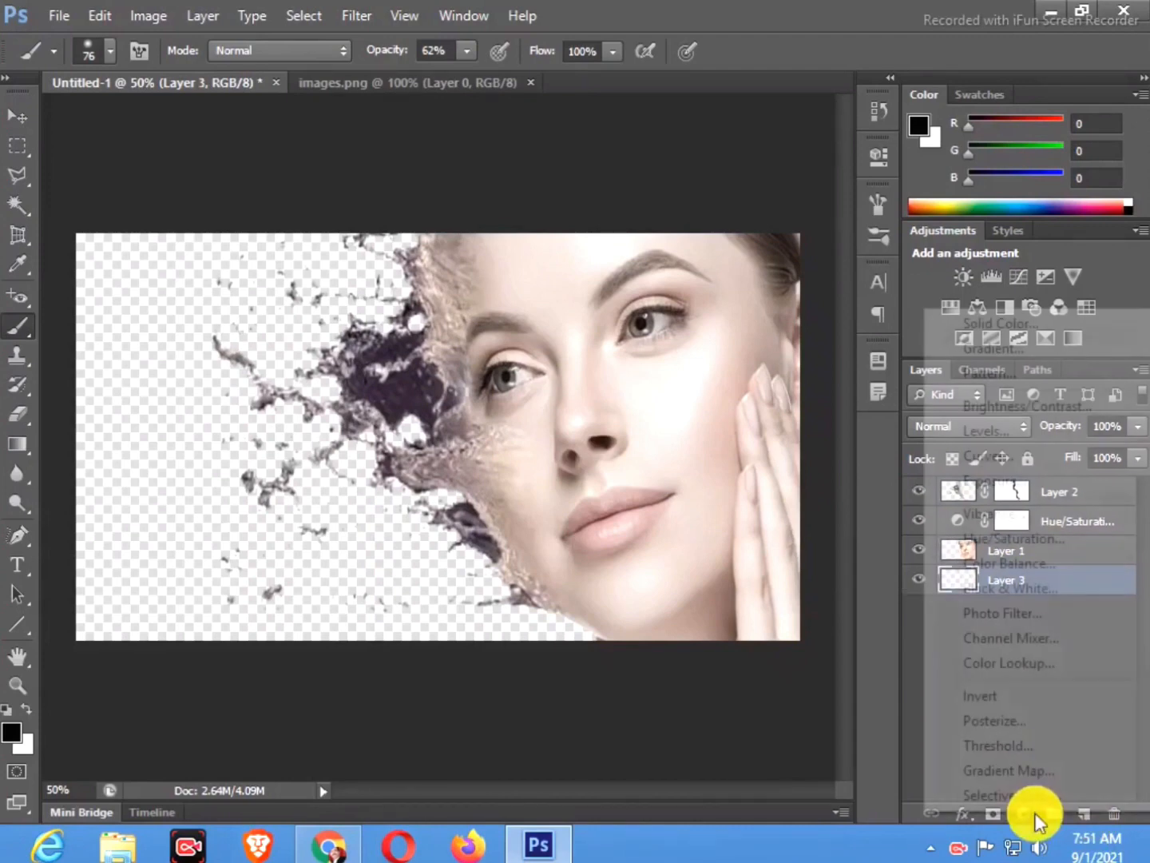
pyautogui.click(998, 326)
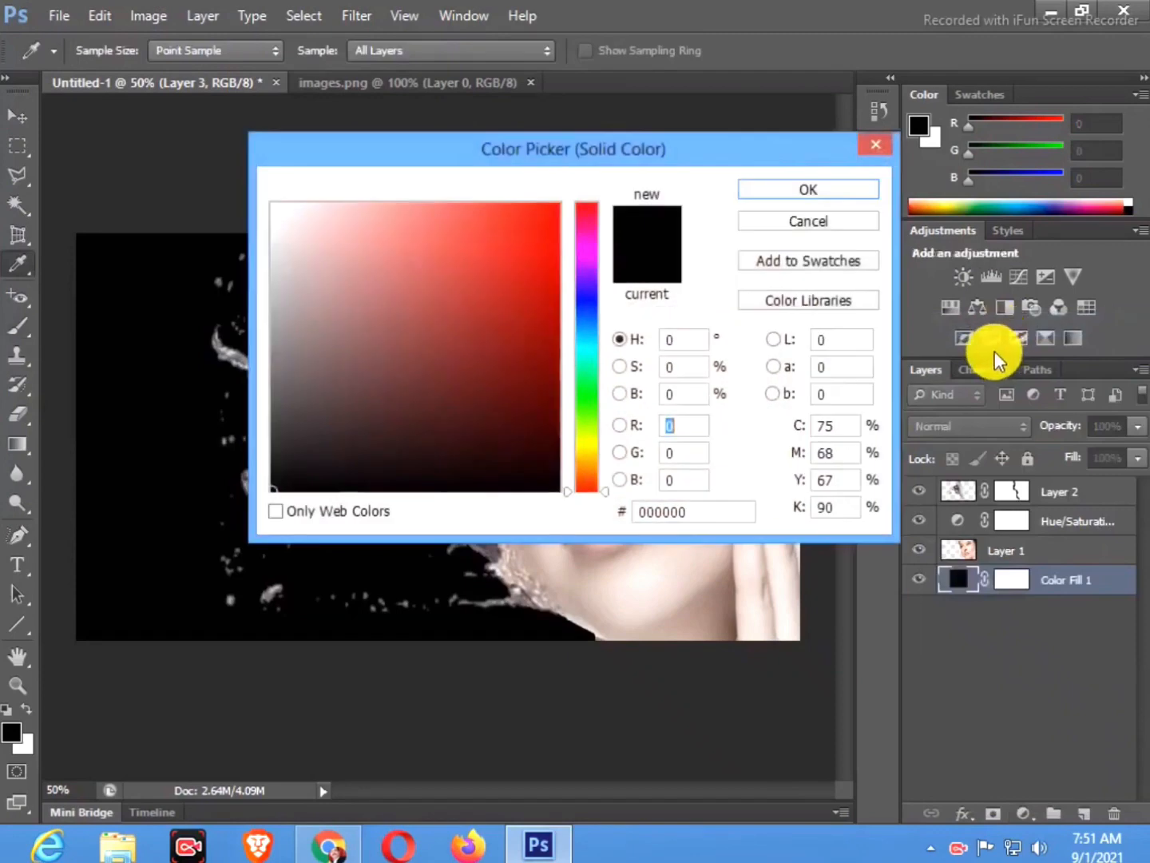
pyautogui.click(273, 490)
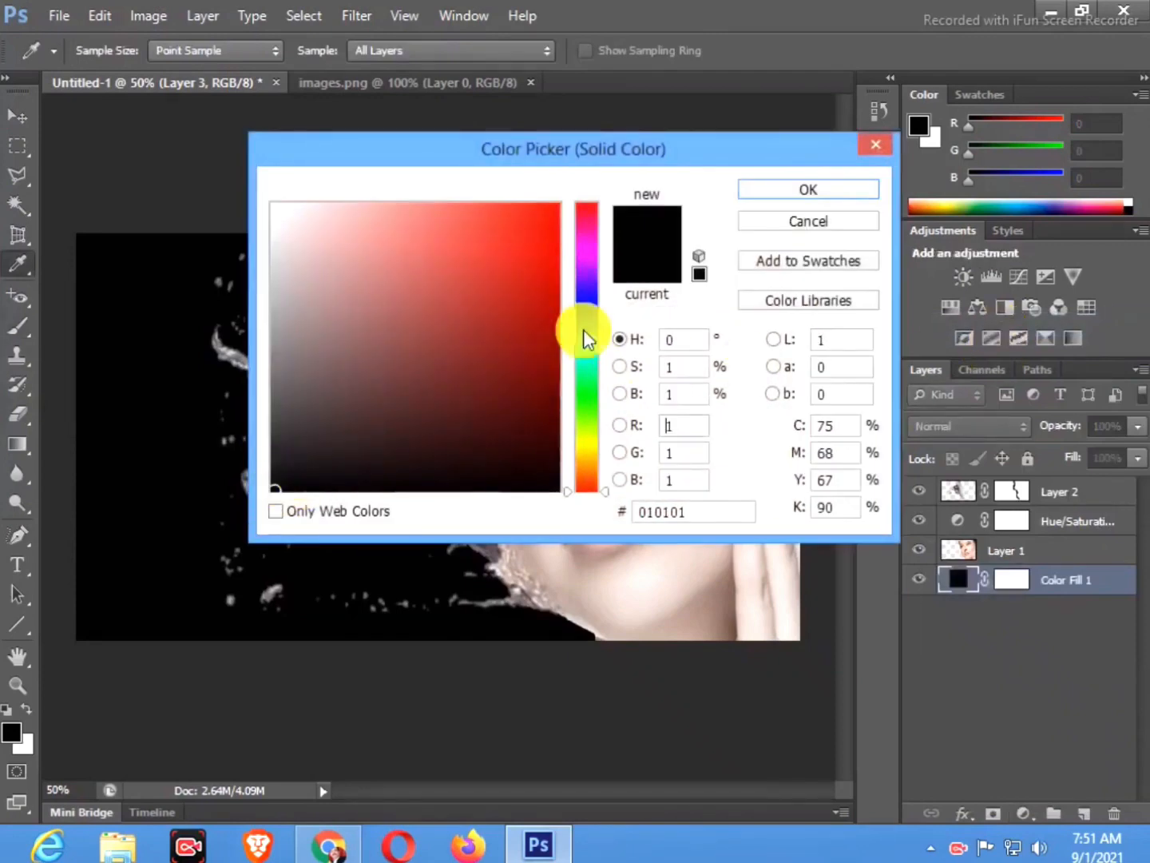
pyautogui.click(782, 192)
pyautogui.press('b')
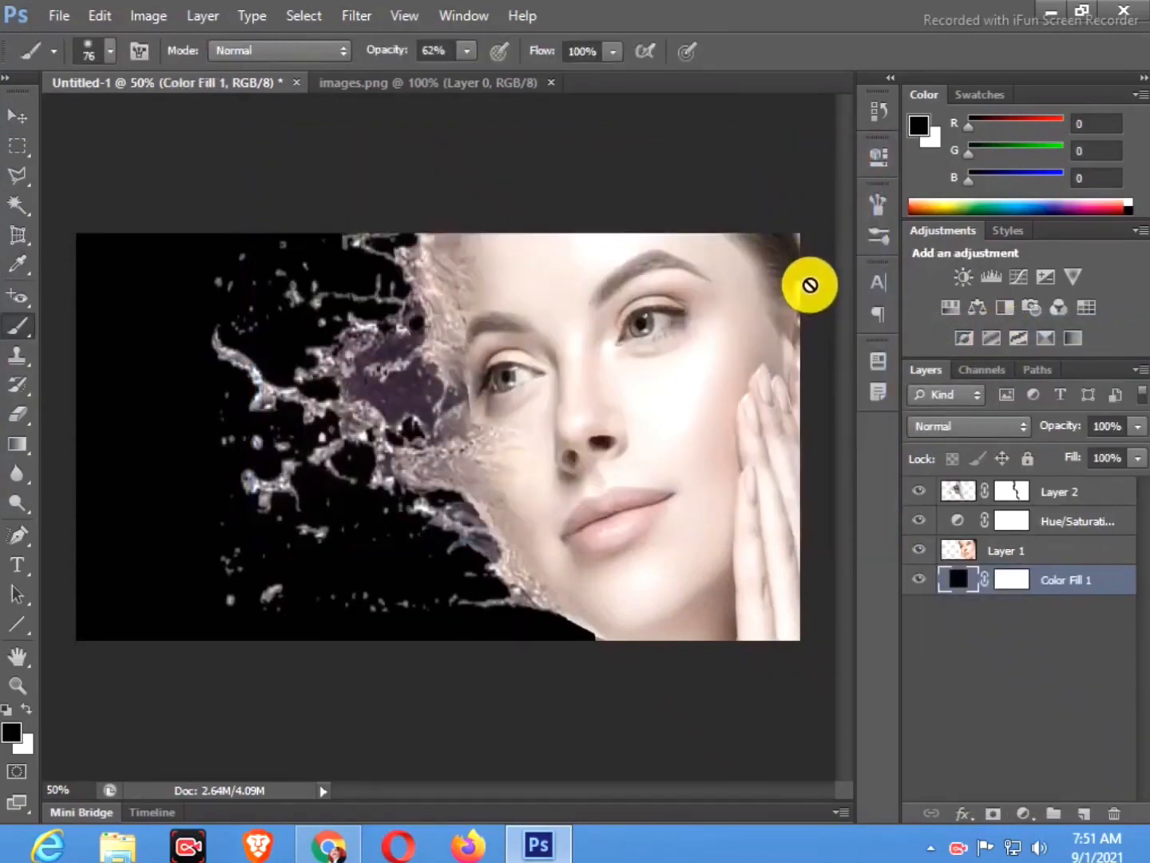